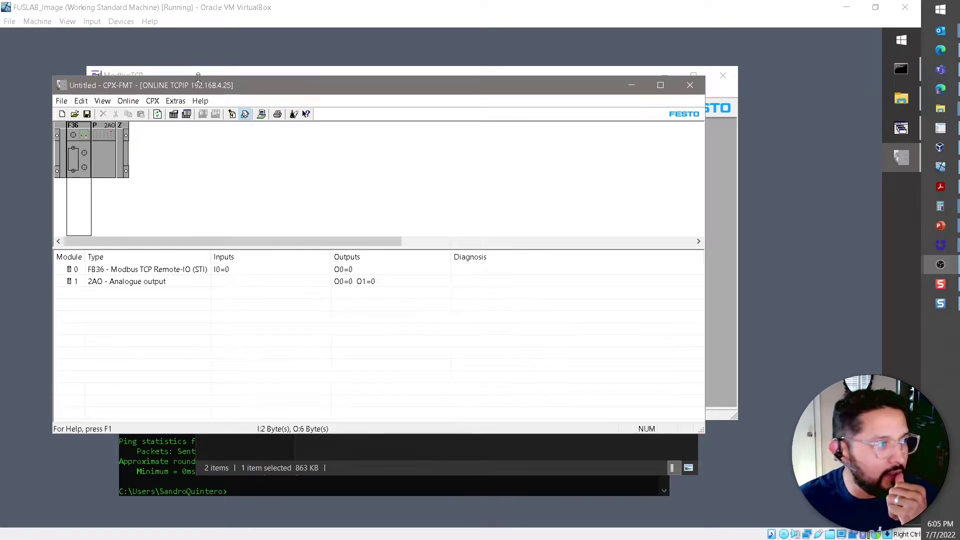
Examine the FB36 Modbus TCP bus node and the 2AO analogue output module in the online CPX-FMT configuration
drag(278, 85, 301, 97)
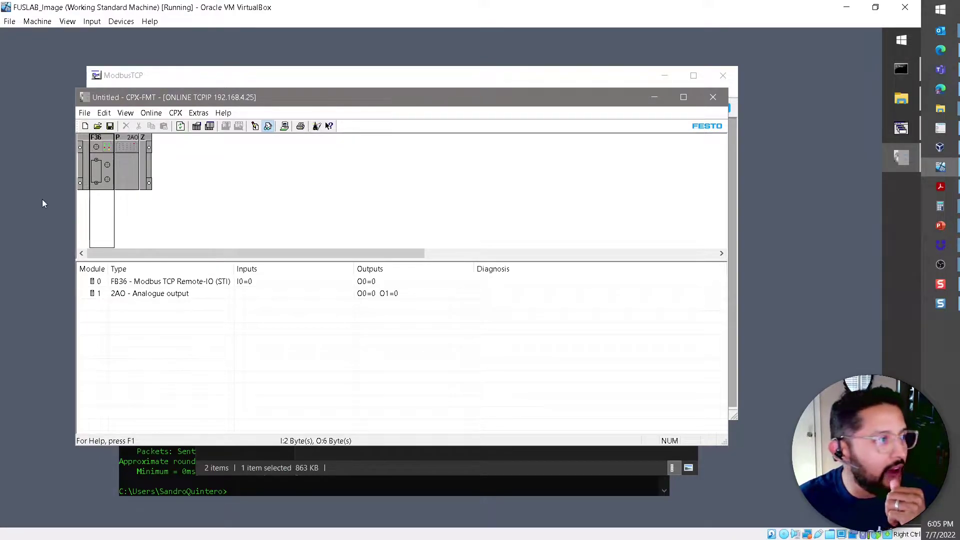
click(102, 161)
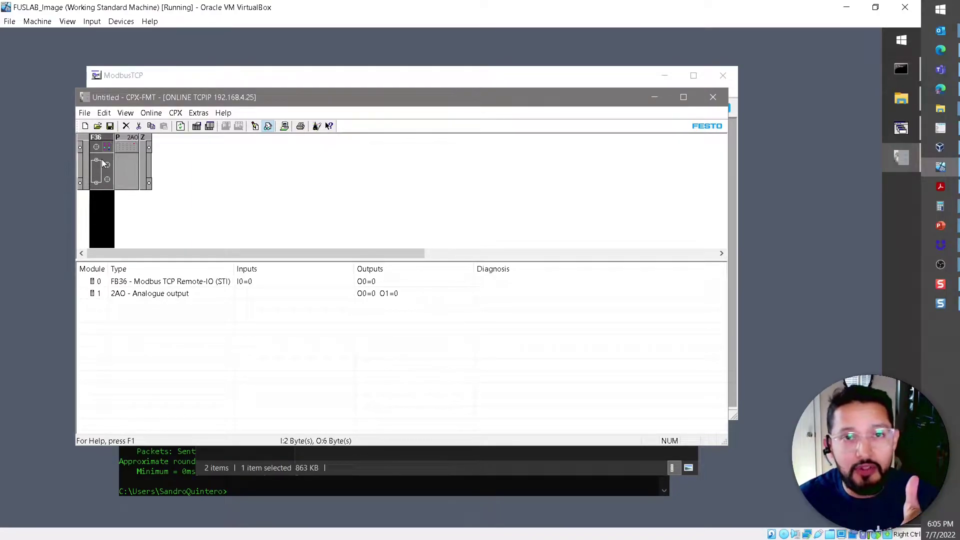
click(133, 170)
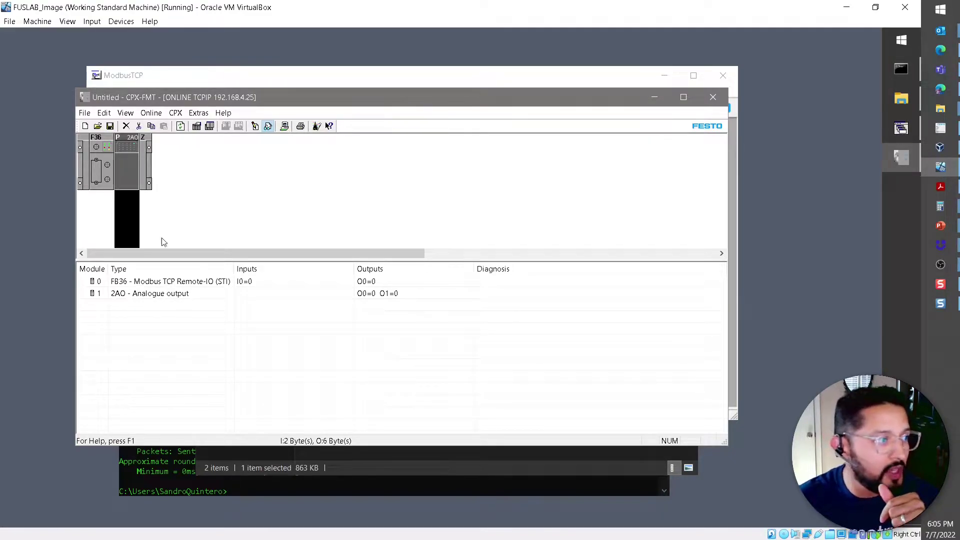
click(168, 283)
click(166, 294)
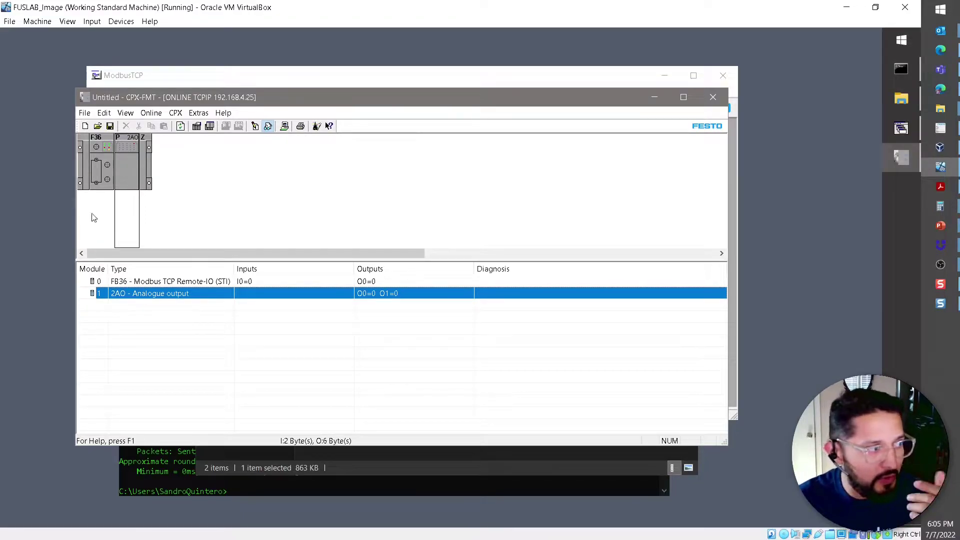
click(116, 169)
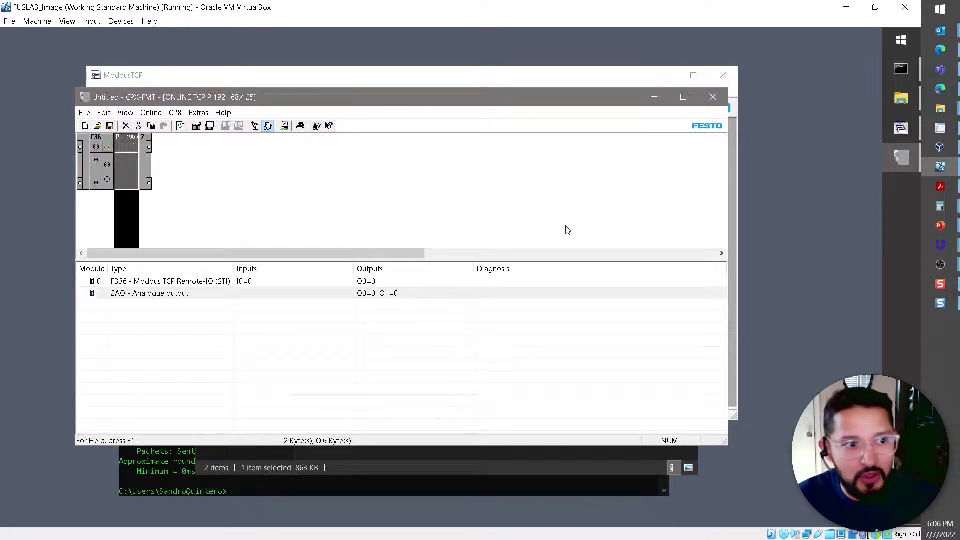
Switch to the browser and check the module code entries in the CPX-AX and CPX-EA manuals
mouse_move(935, 47)
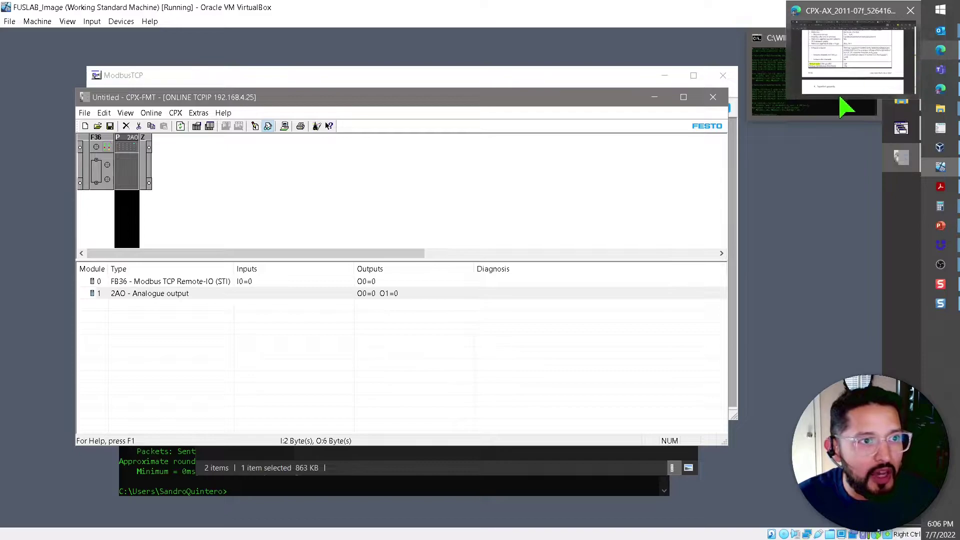
click(835, 70)
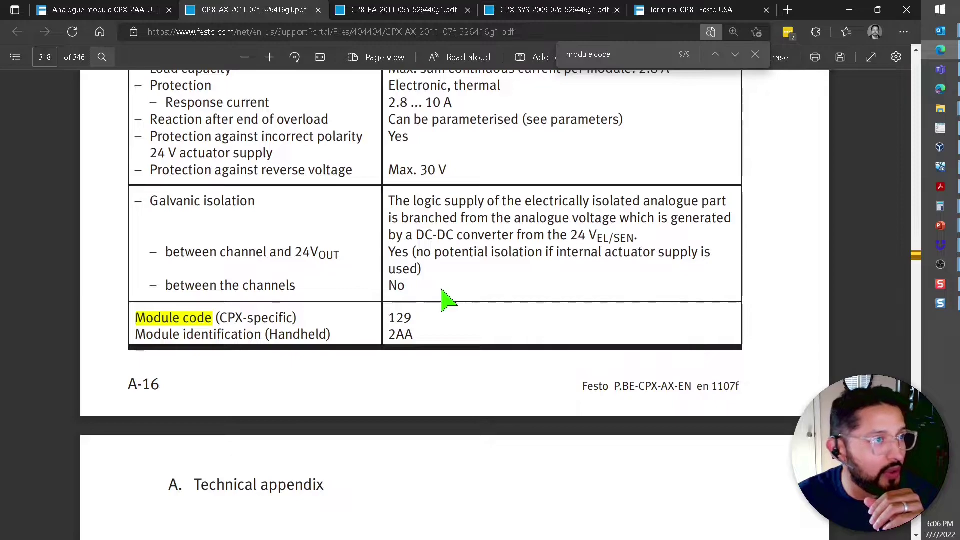
click(390, 11)
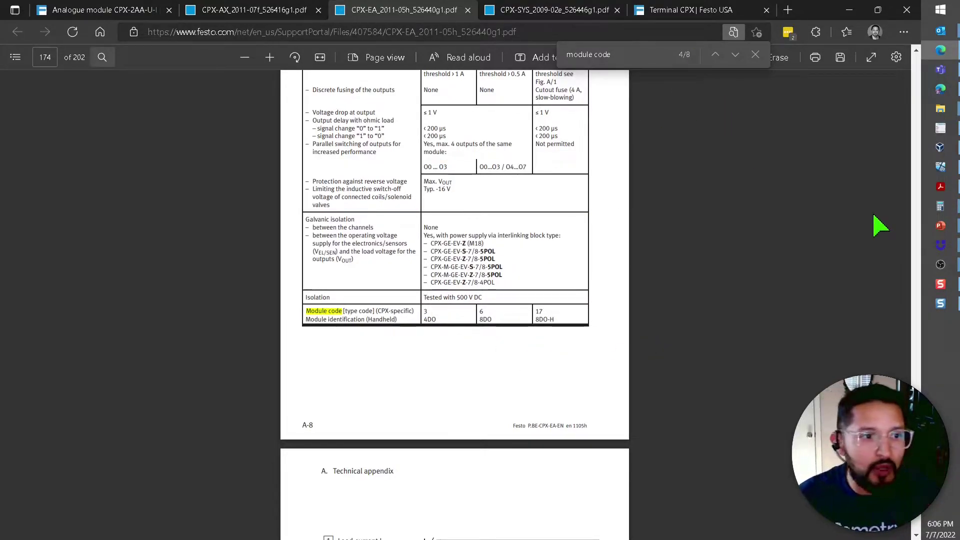
Switch to the PowerPoint slide show and advance to the "Turn on I/O diagnostics interface" slide
mouse_move(939, 231)
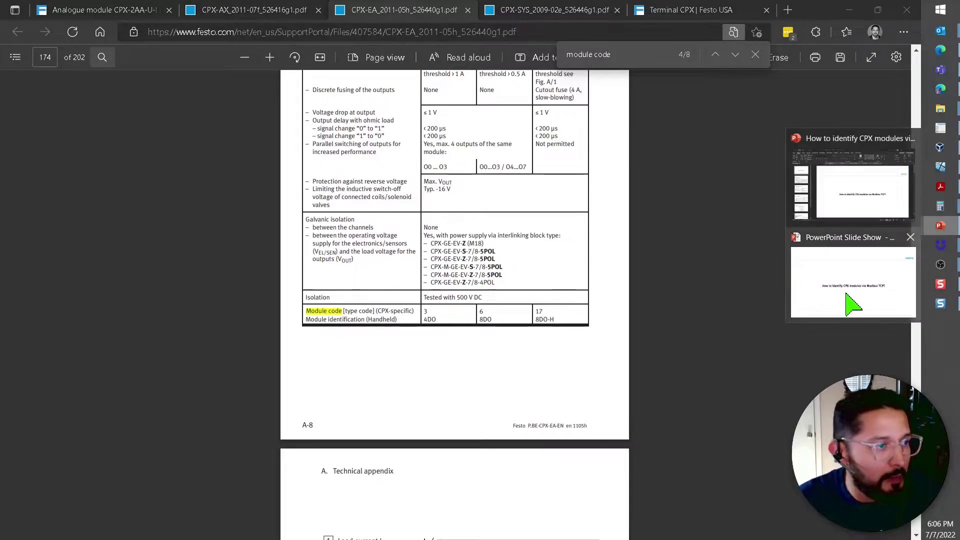
click(888, 262)
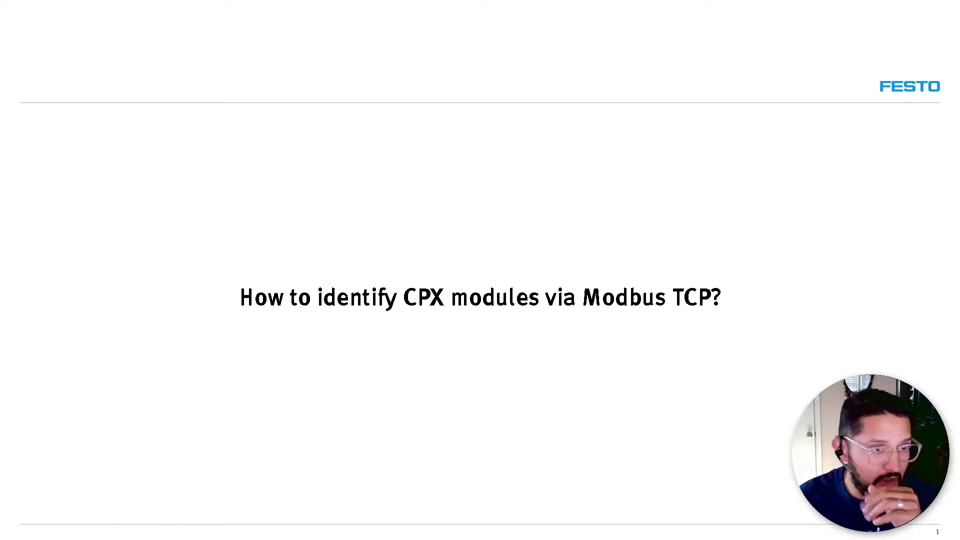
key(Right)
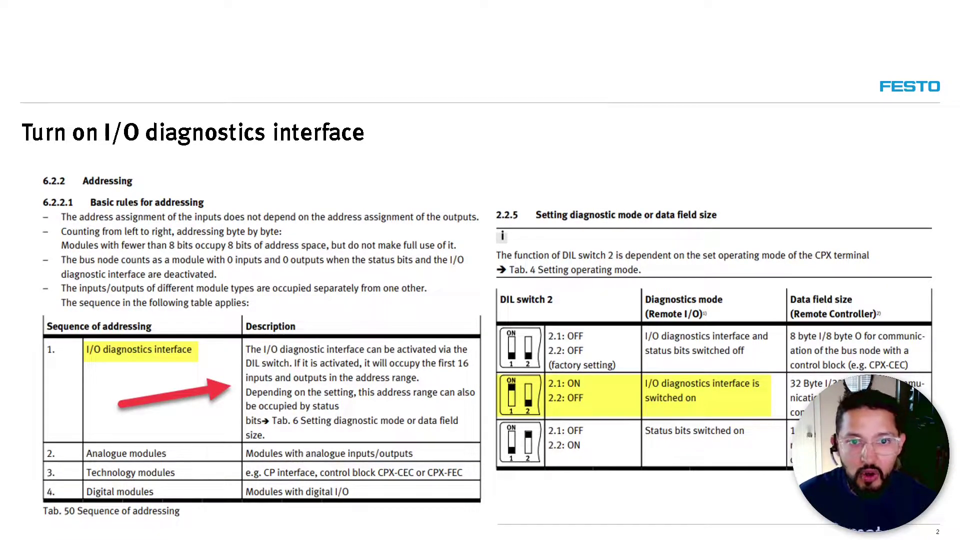
Switch to the CPX-FB36 manual in Acrobat Reader and find section 2.2.4 on operating mode and network protocol
key(alt+Tab)
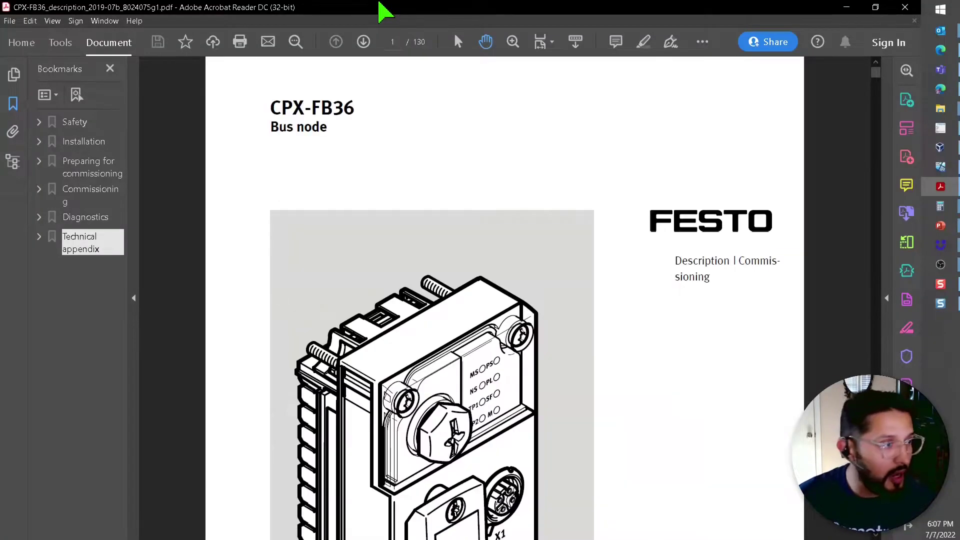
scroll(395, 180, down, 3)
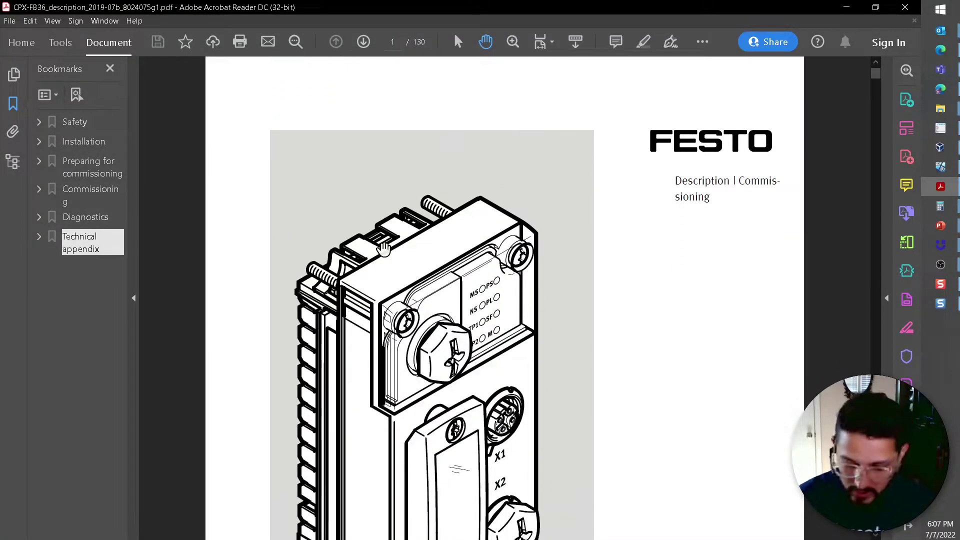
scroll(383, 249, down, 20)
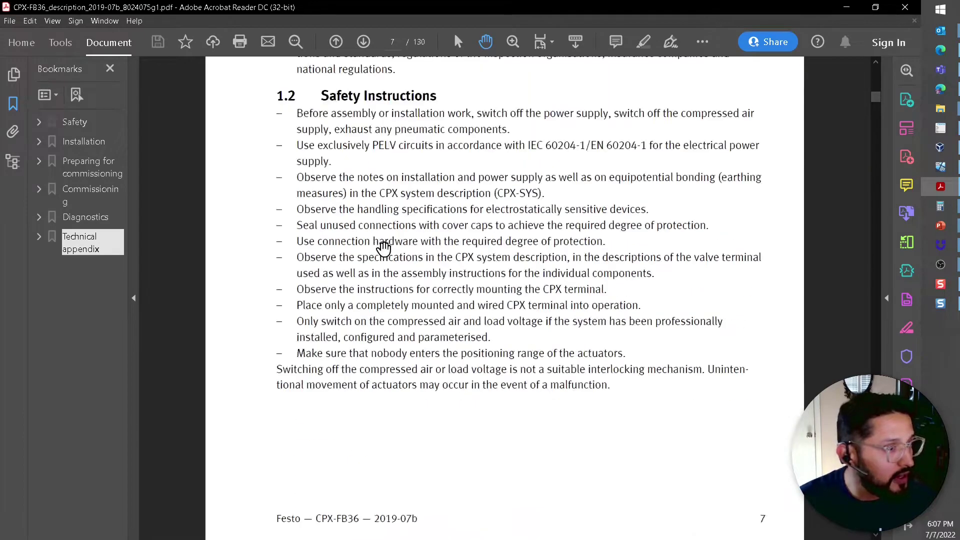
scroll(384, 248, down, 20)
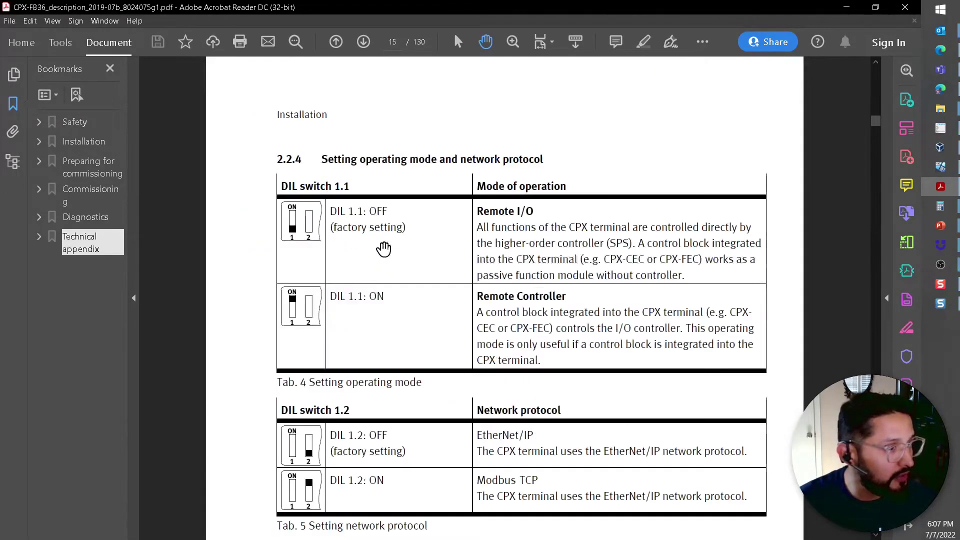
scroll(583, 280, down, 3)
scroll(576, 290, down, 2)
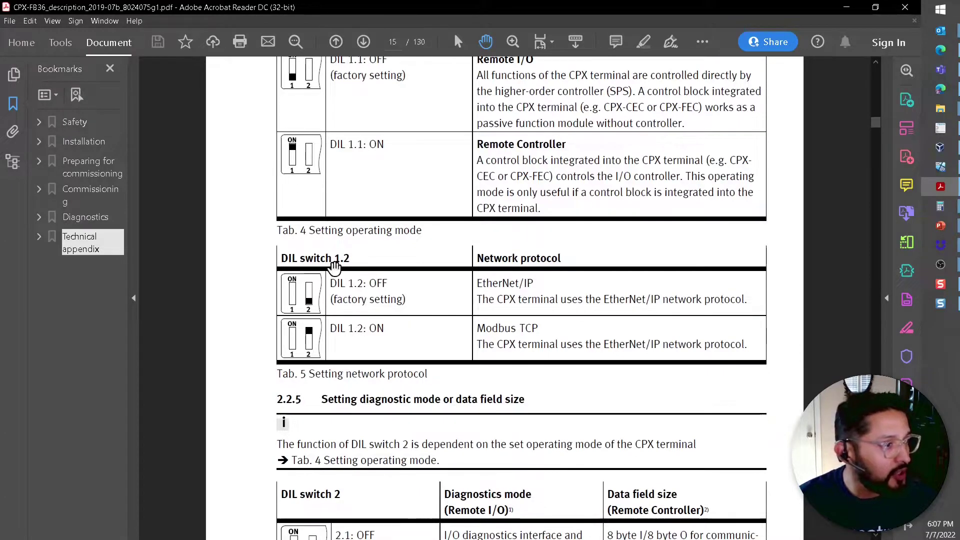
Examine DIL switch 1 up close in the section 2.2.2 figure showing the arrangement of the DIL switches
scroll(428, 253, up, 10)
scroll(435, 285, up, 4)
ctrl+scroll(418, 263, up, 3)
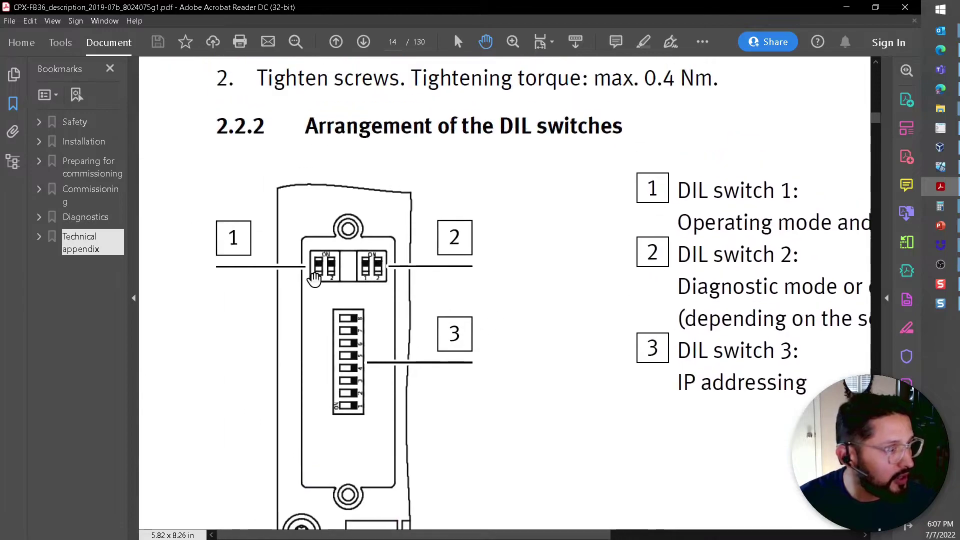
ctrl+scroll(314, 277, up, 3)
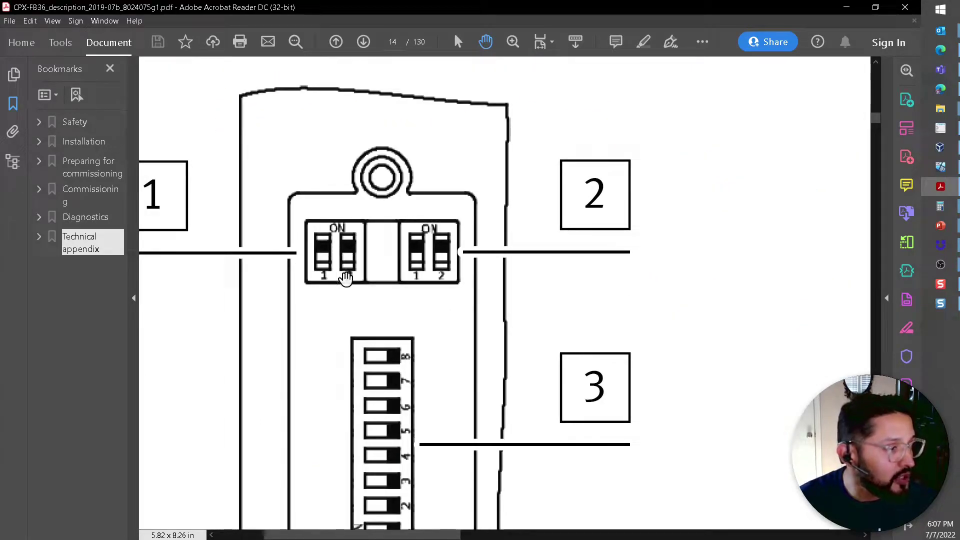
ctrl+scroll(350, 265, down, 3)
ctrl+scroll(448, 324, down, 3)
Review the DIL switch 1.1 and 1.2 setting tables on page 15 and return to the slide show
scroll(475, 370, up, 1)
scroll(492, 315, down, 8)
scroll(482, 260, down, 6)
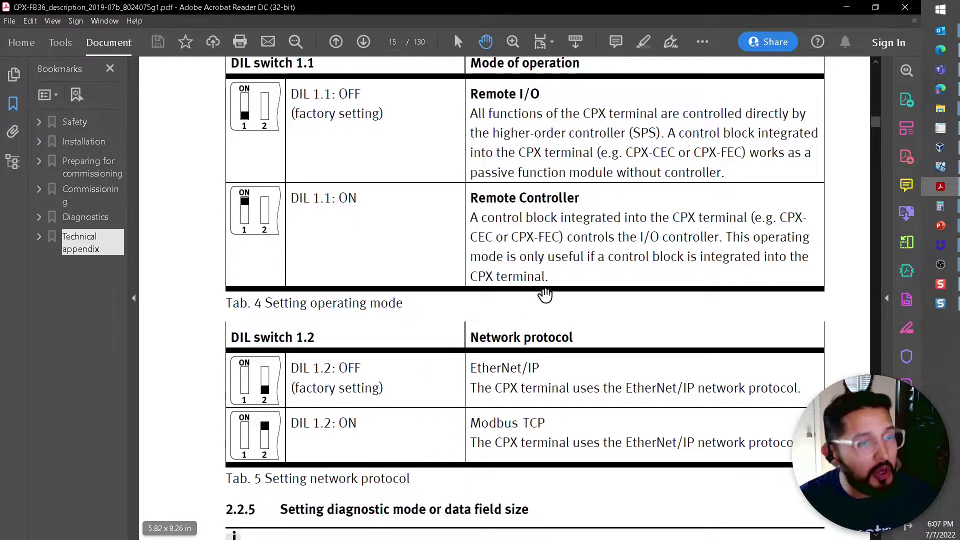
click(847, 7)
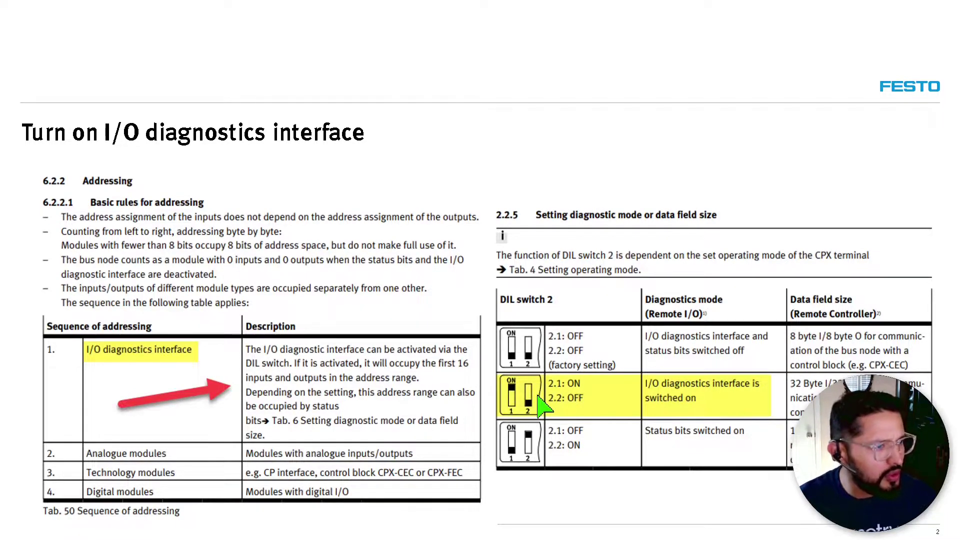
Reopen the CPX-FB36 manual and find the DIL switch 2 table in section 2.2.5 on setting diagnostic mode
key(alt+Tab)
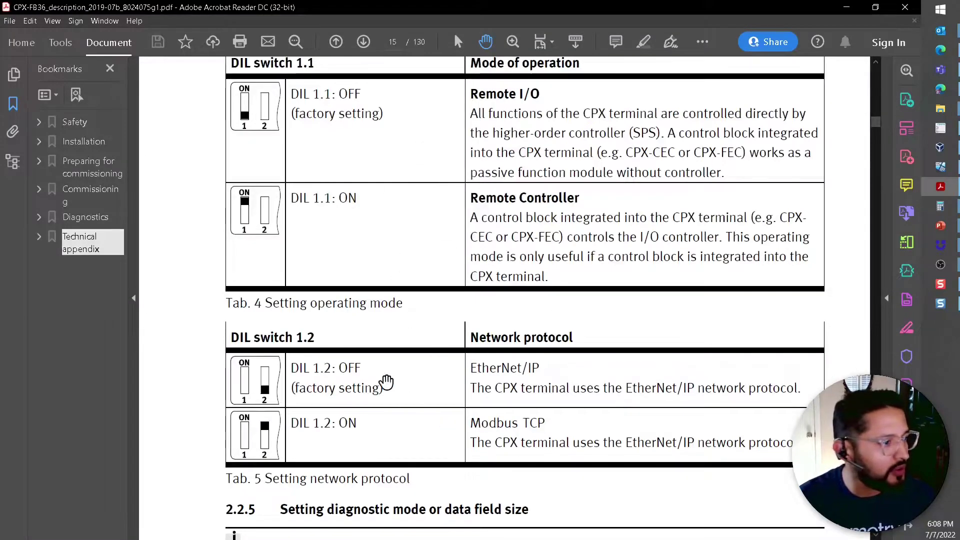
ctrl+scroll(510, 363, down, 2)
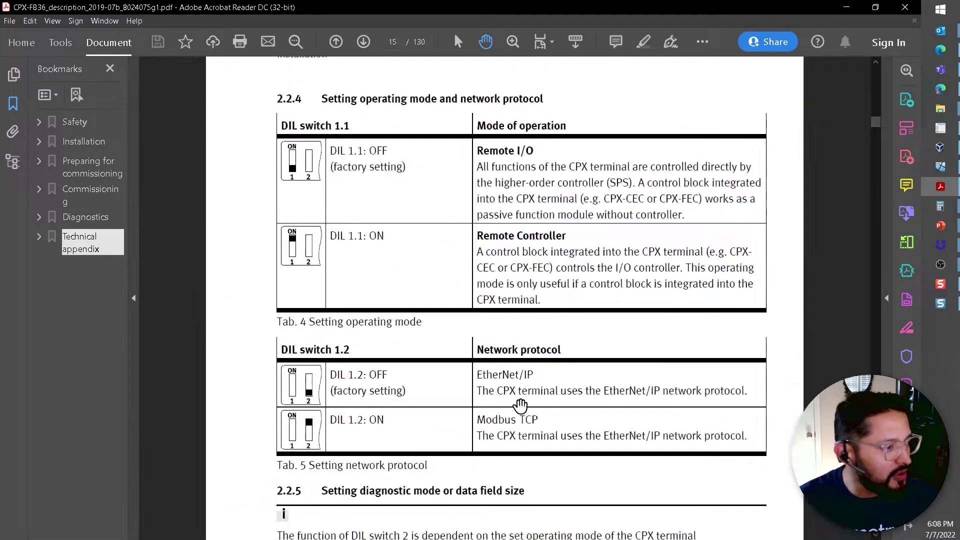
scroll(510, 371, down, 10)
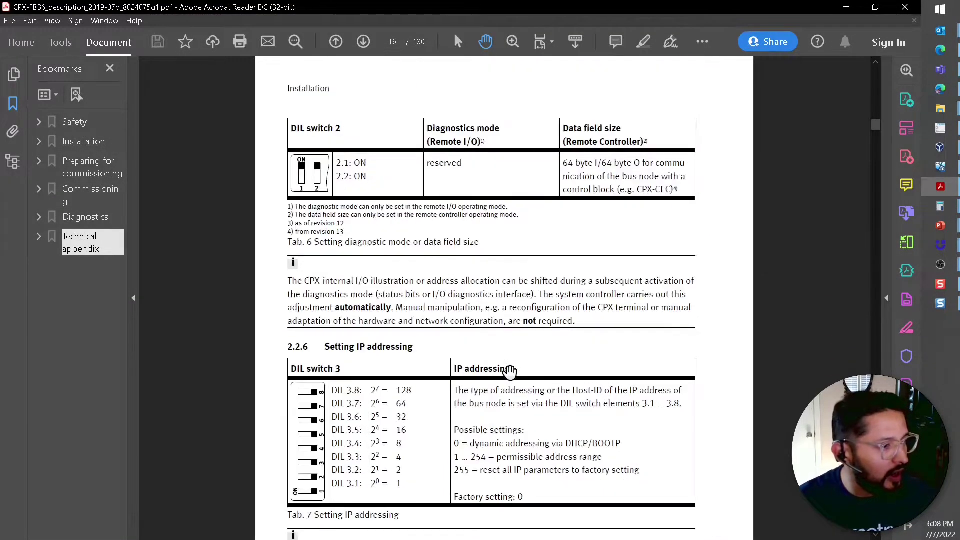
scroll(427, 395, up, 5)
ctrl+scroll(450, 406, up, 2)
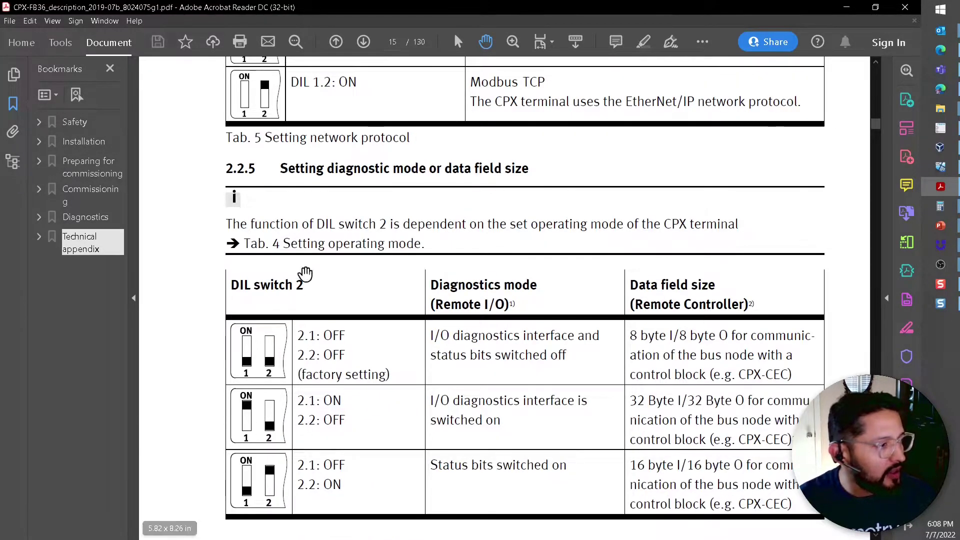
Locate DIL switch 2 in the arrangement figure and compare it with the diagnostic mode table in section 2.2.5
scroll(452, 331, up, 10)
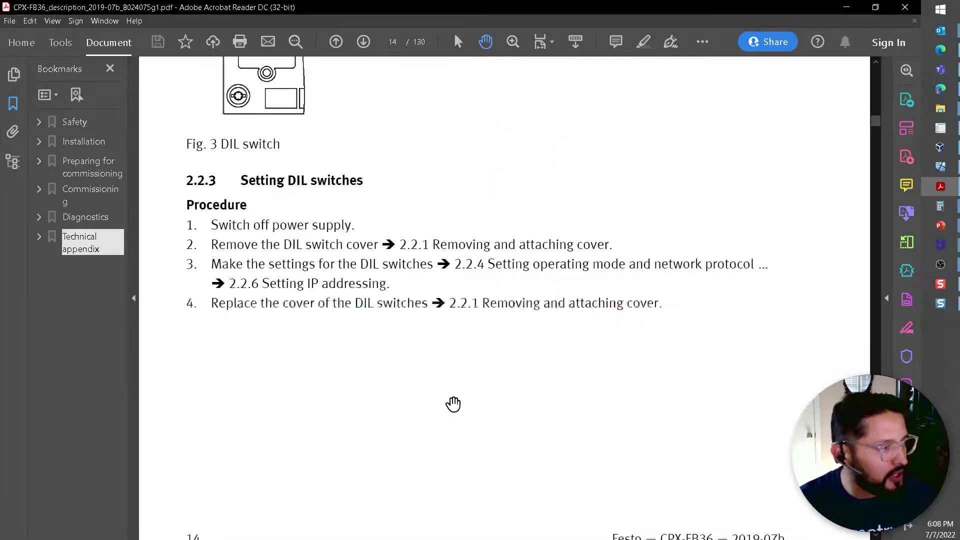
scroll(439, 248, up, 5)
ctrl+scroll(285, 230, up, 3)
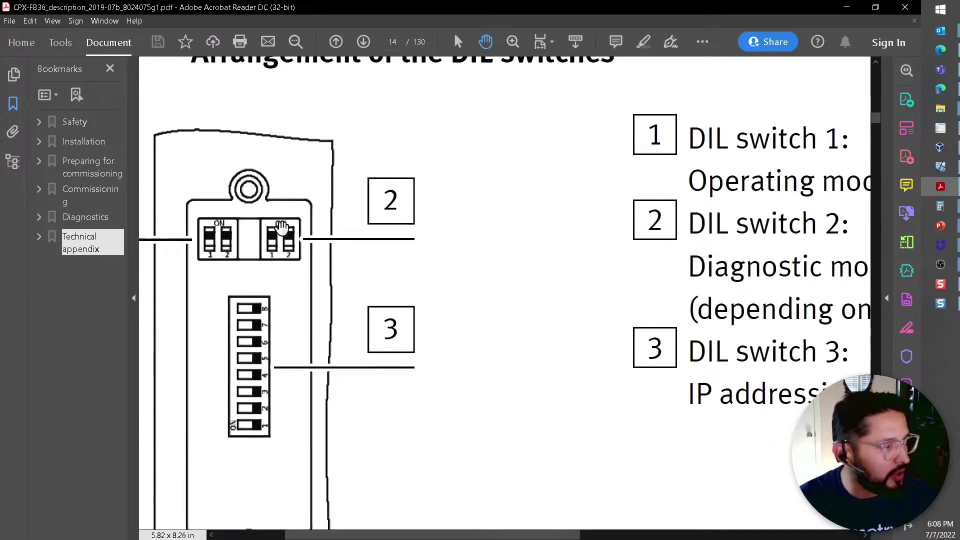
ctrl+scroll(546, 279, down, 3)
scroll(546, 279, down, 15)
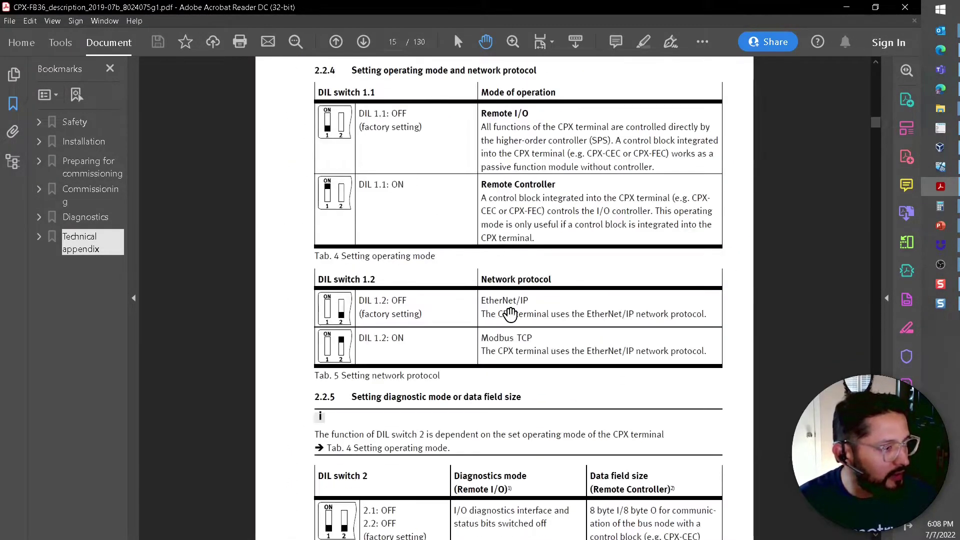
scroll(470, 349, down, 3)
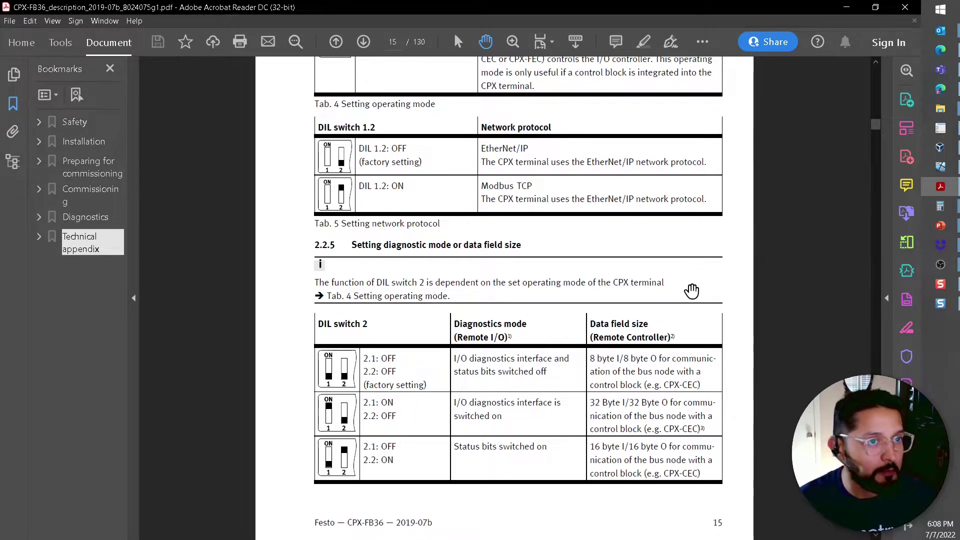
Return to the slide show and advance to the "Turn on I/O diagnostics interface - Structure" slide
click(846, 7)
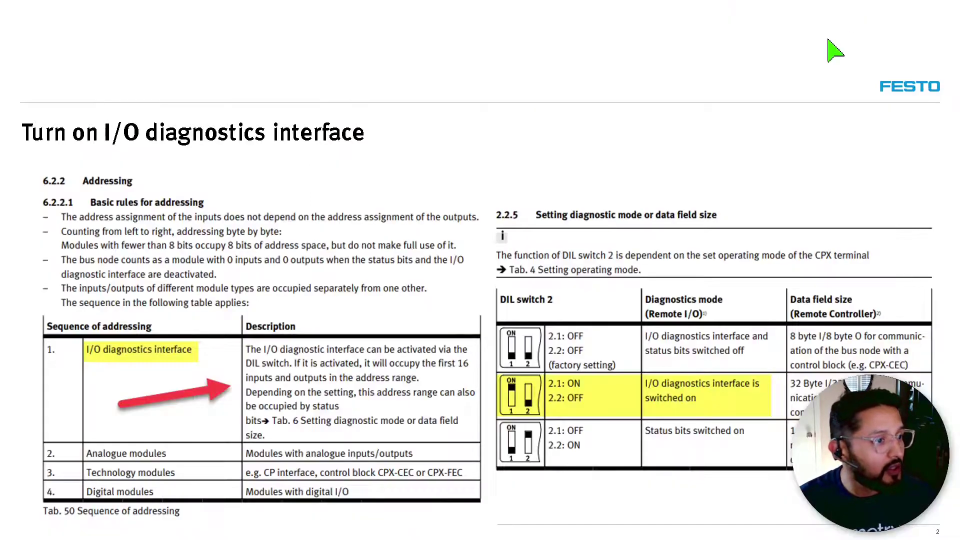
click(432, 72)
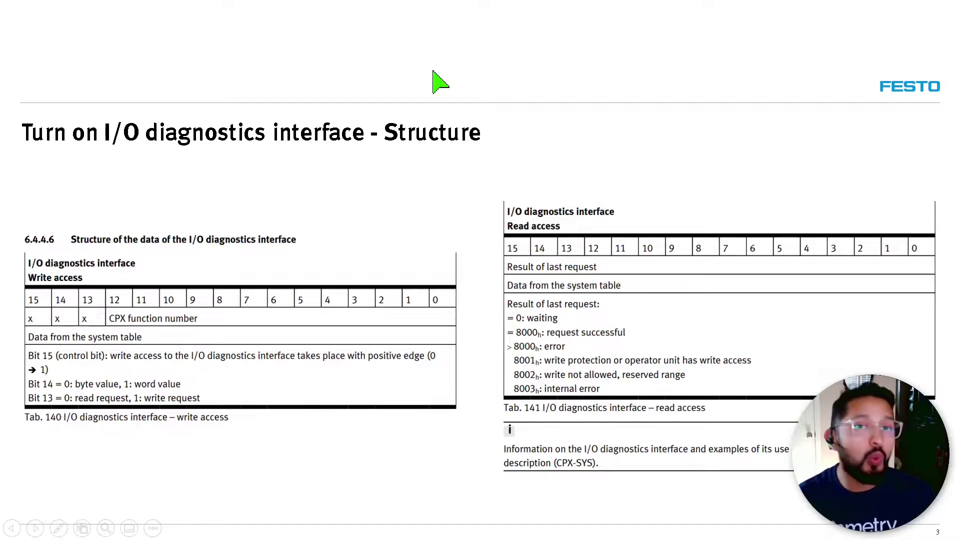
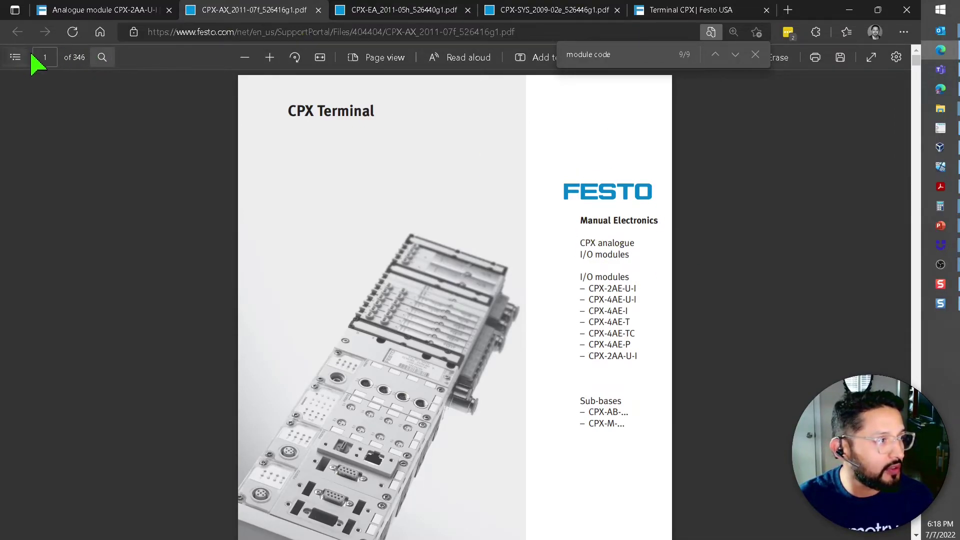
Look up the last "module code" match in the CPX-AX manual and switch to the ModbusTCP client in VirtualBox
click(716, 54)
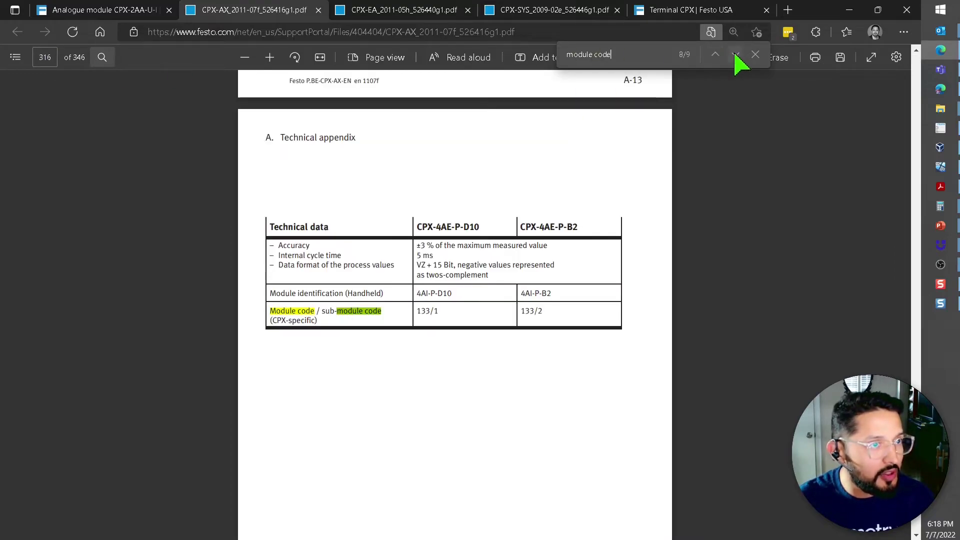
click(735, 54)
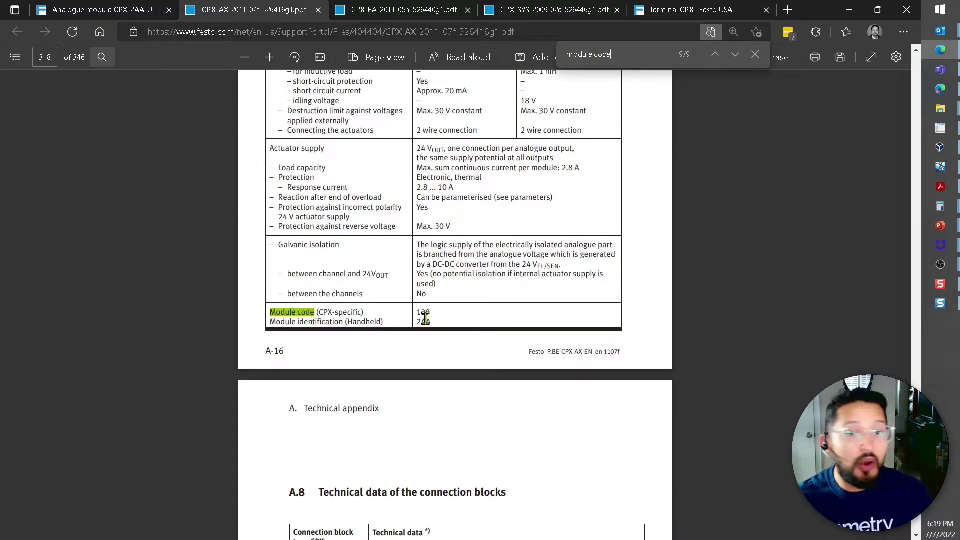
click(760, 263)
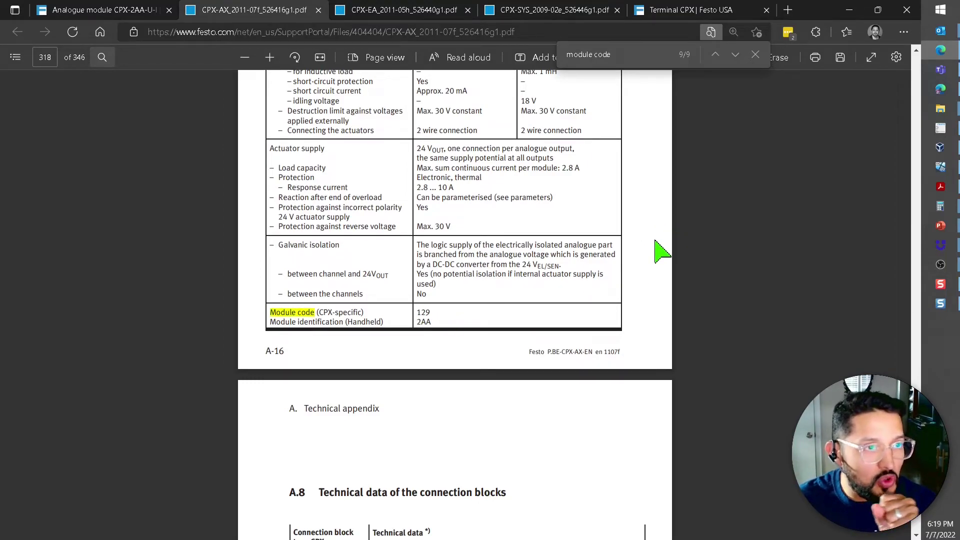
click(940, 167)
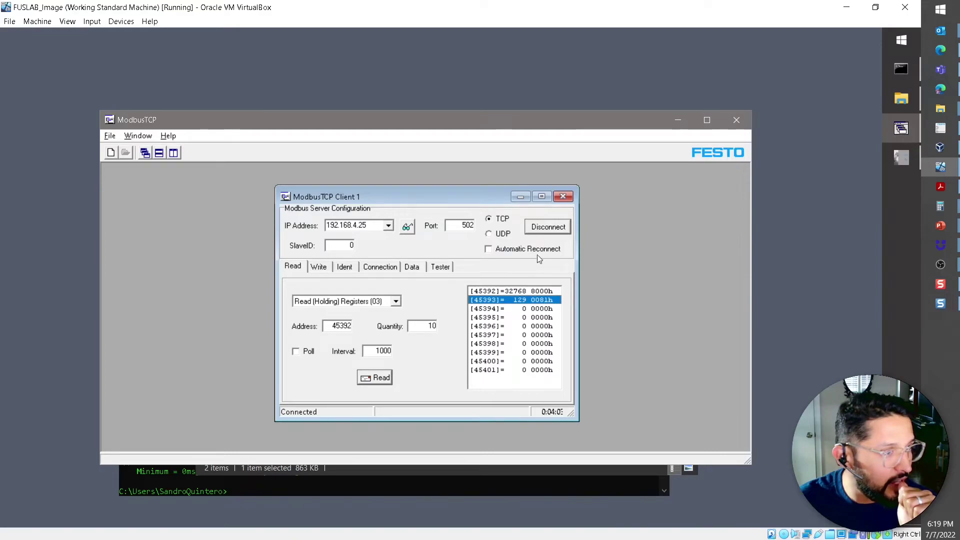
Disconnect the ModbusTCP client, switch to CPX-FMT and select the 2AO analogue output module in the terminal layout
click(541, 232)
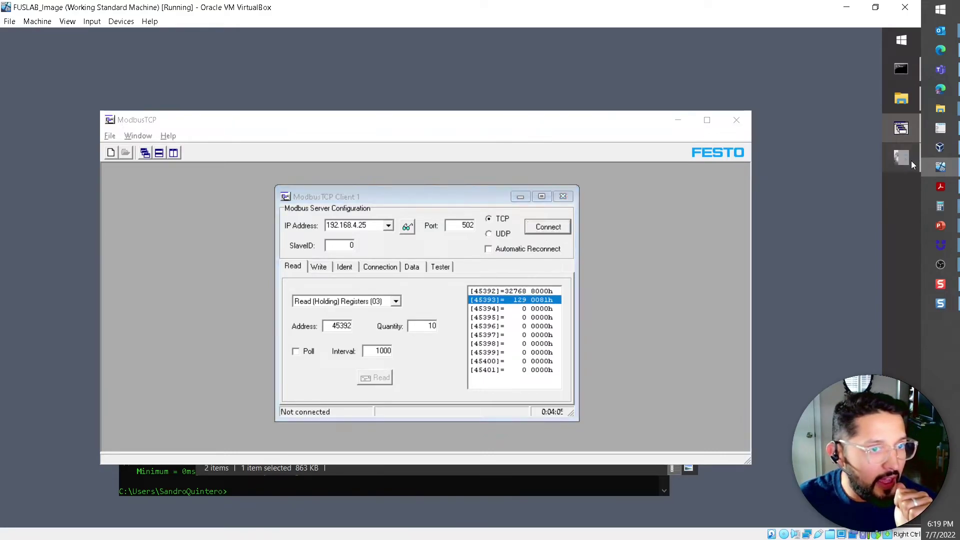
click(910, 159)
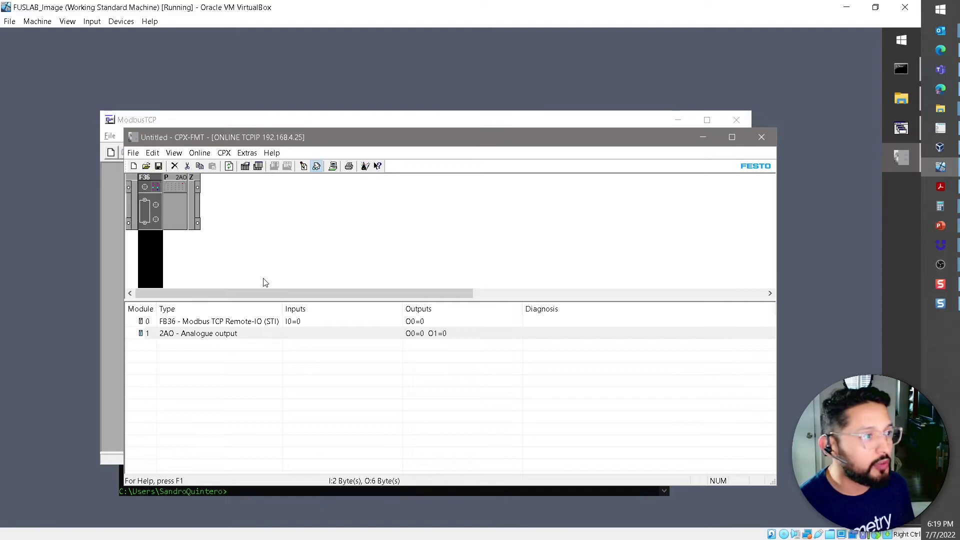
click(178, 205)
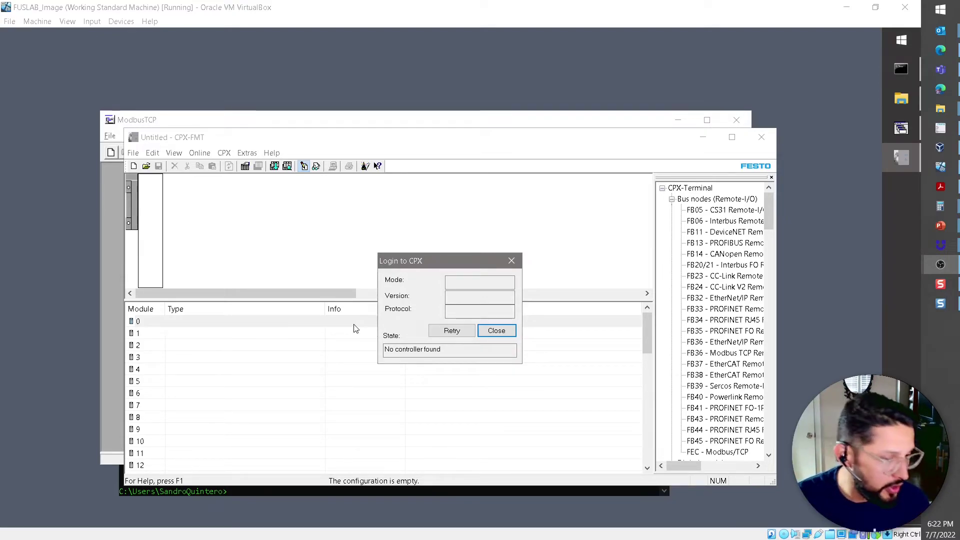
Retry the CPX login in CPX-FMT and locate the 4DO output module in the online terminal layout
click(452, 331)
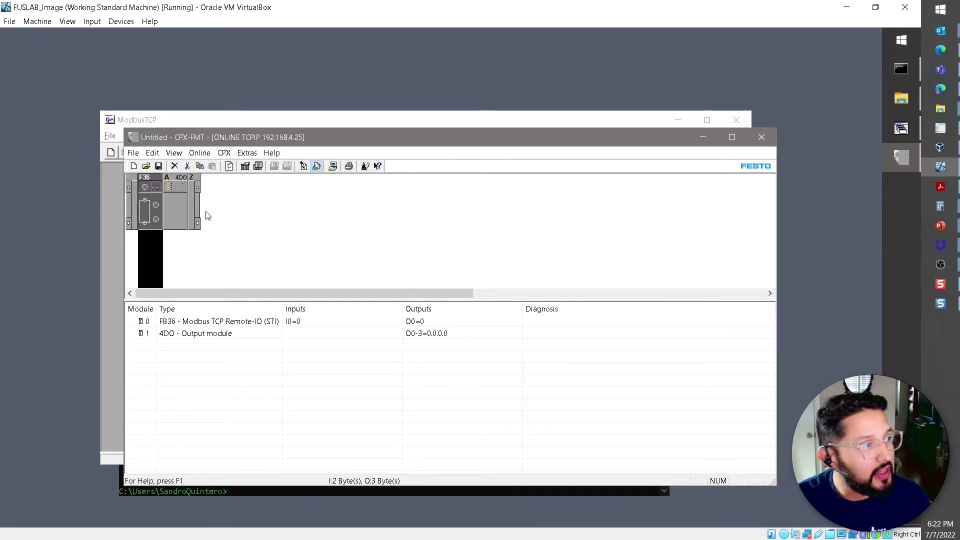
click(301, 219)
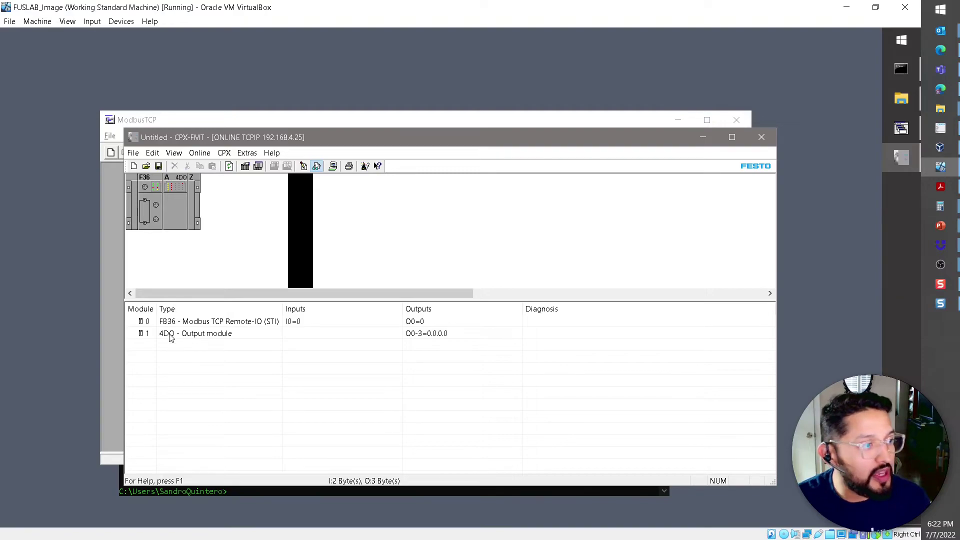
click(176, 234)
click(412, 242)
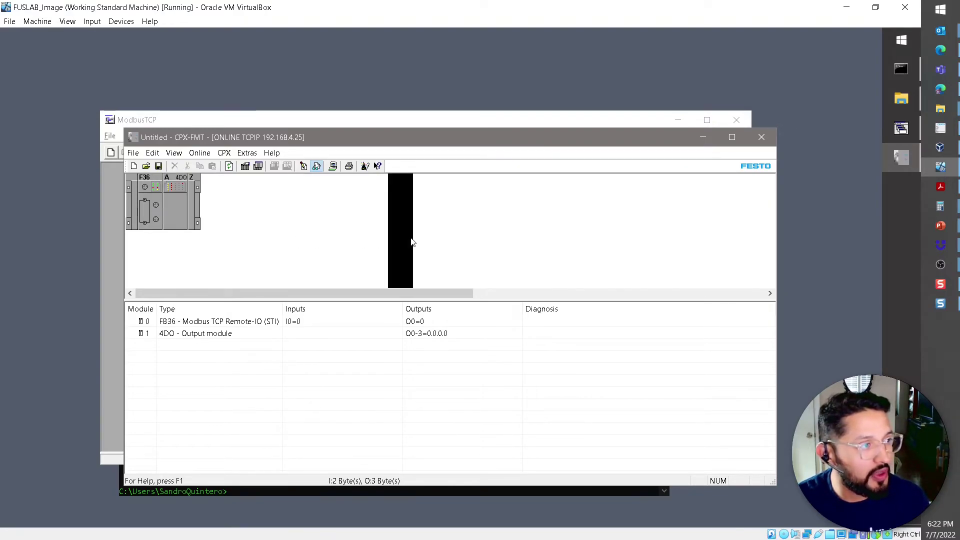
Open the 4DO output module's properties and find its code in the general module information
double_click(170, 215)
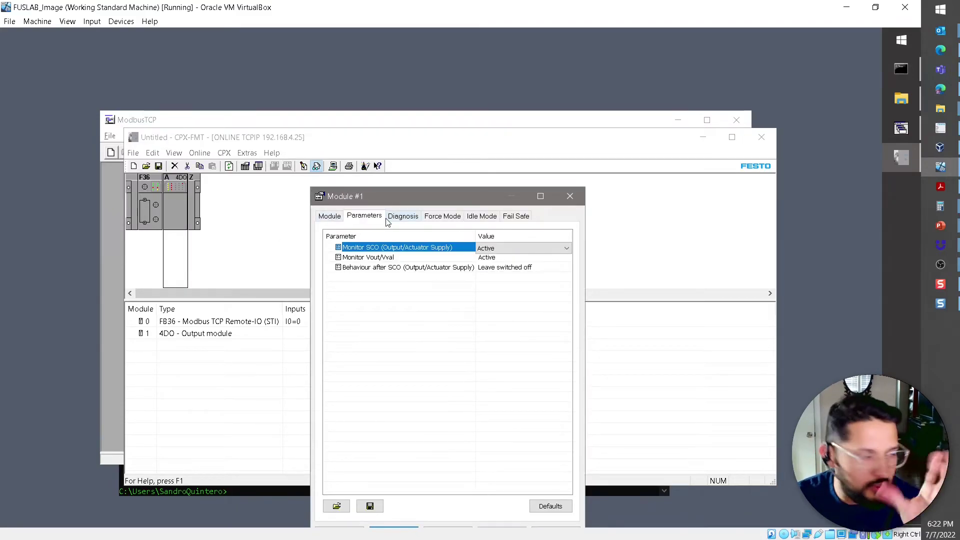
drag(392, 197, 393, 178)
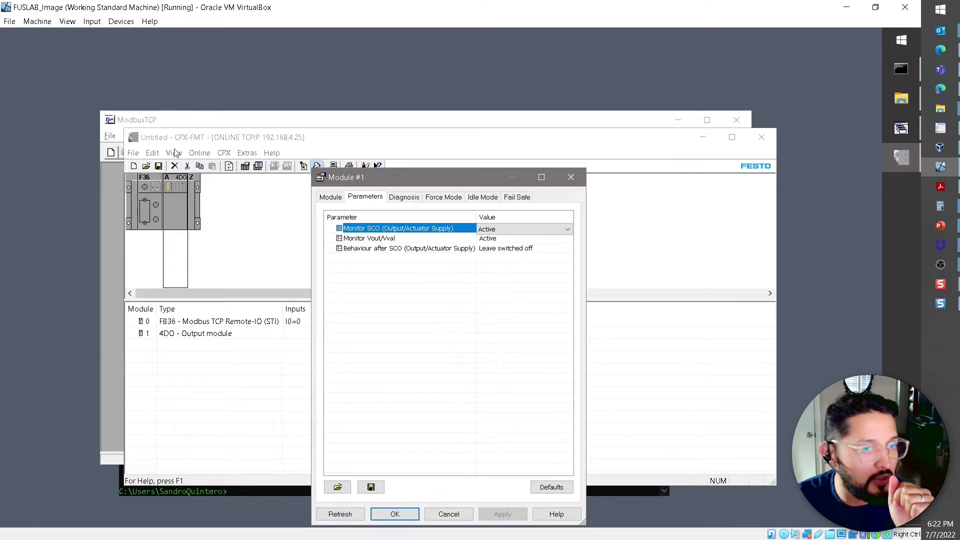
click(334, 203)
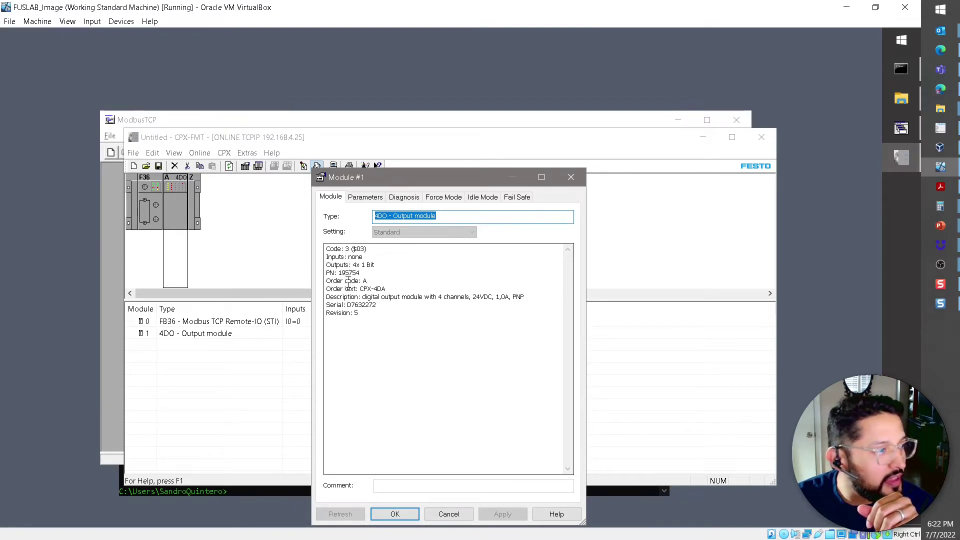
click(343, 249)
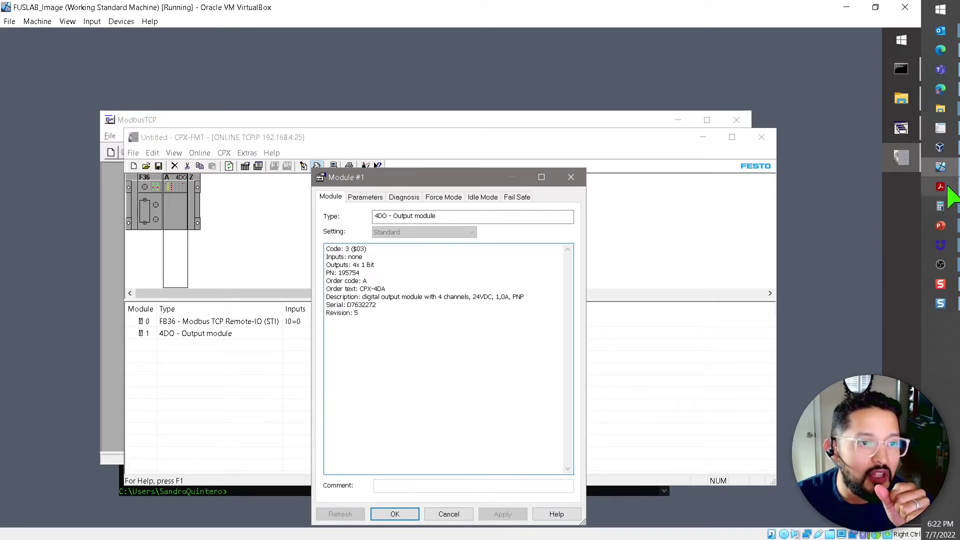
Switch to the CPX-EA manual in Edge and look up the CPX-4DA module code in the technical data table
click(940, 52)
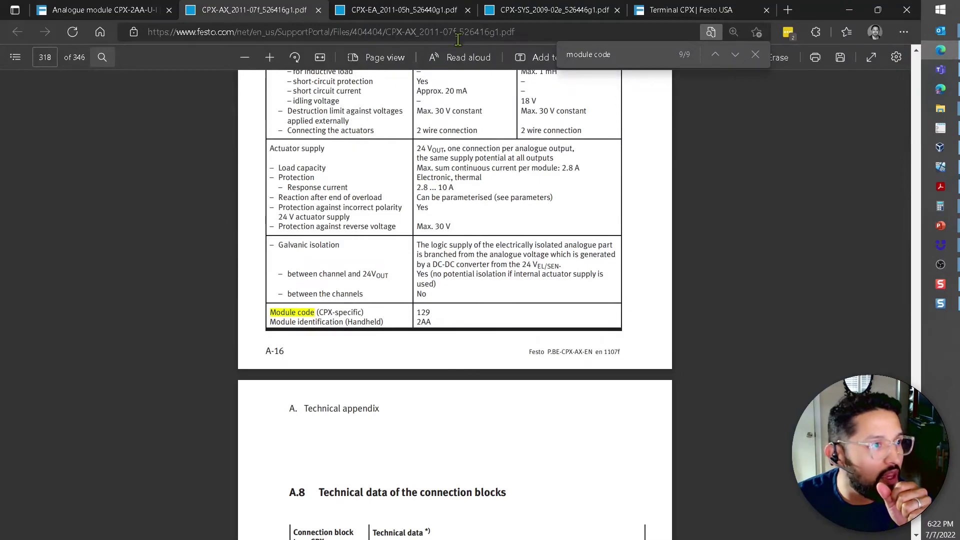
click(409, 12)
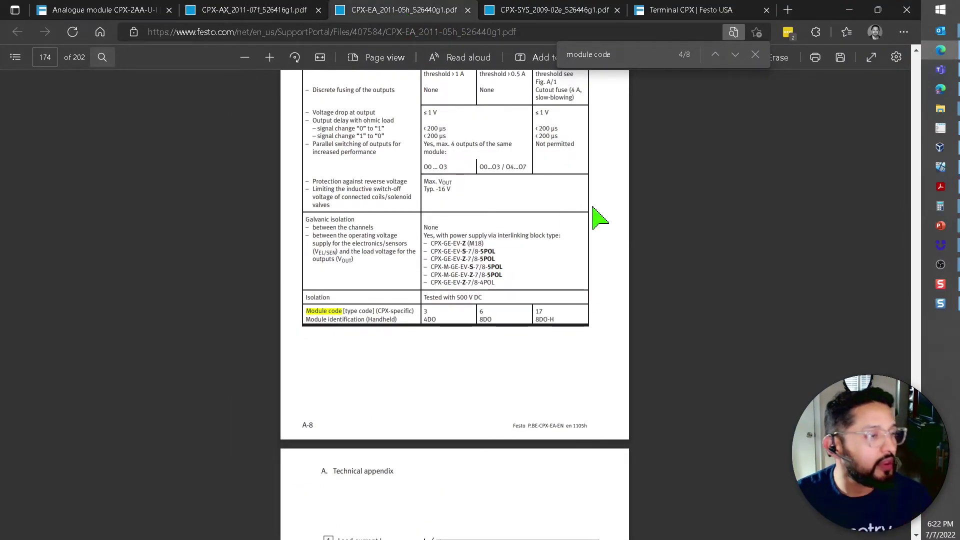
scroll(693, 301, down, 6)
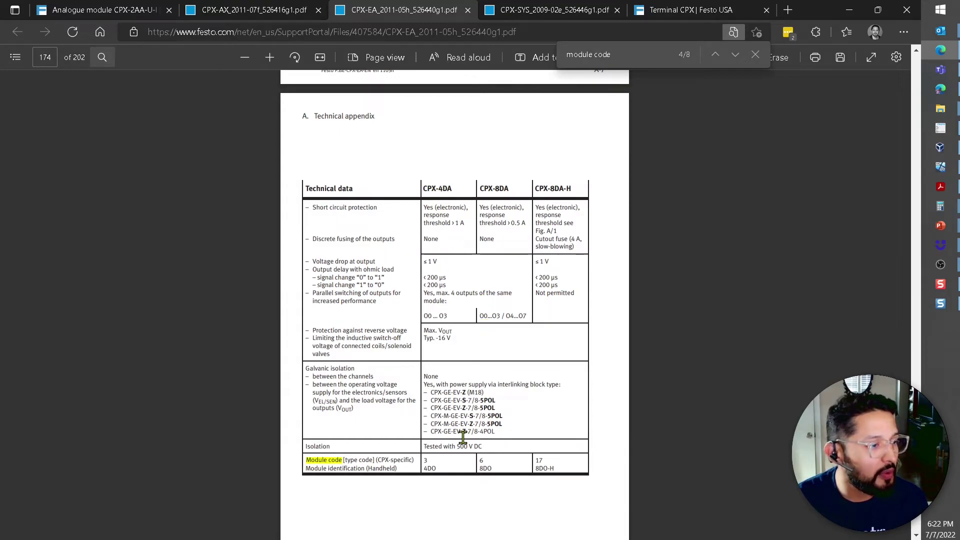
scroll(435, 420, down, 3)
ctrl+scroll(430, 358, up, 4)
ctrl+scroll(424, 364, up, 1)
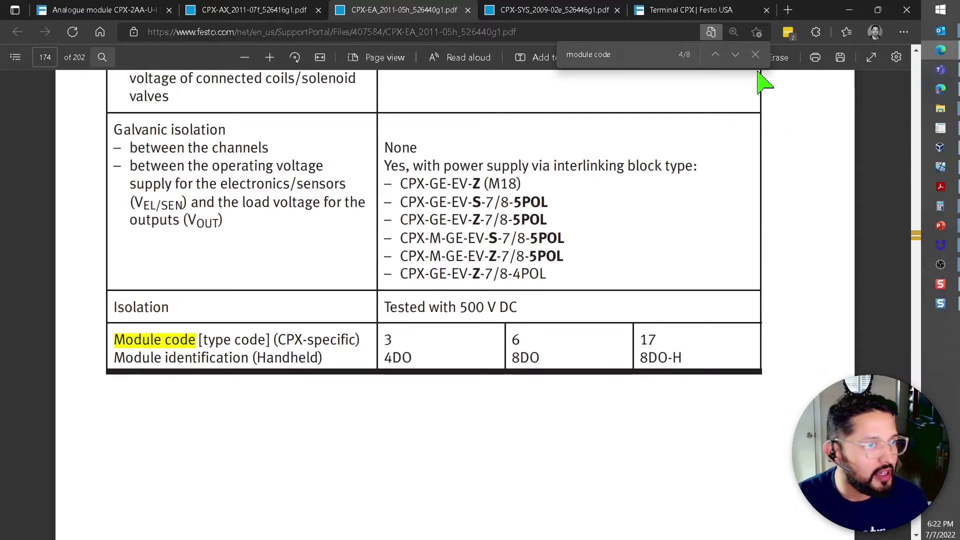
Return to CPX-FMT in VirtualBox, recheck the code in the Module #1 dialog and cancel the dialog
click(849, 10)
drag(407, 177, 403, 122)
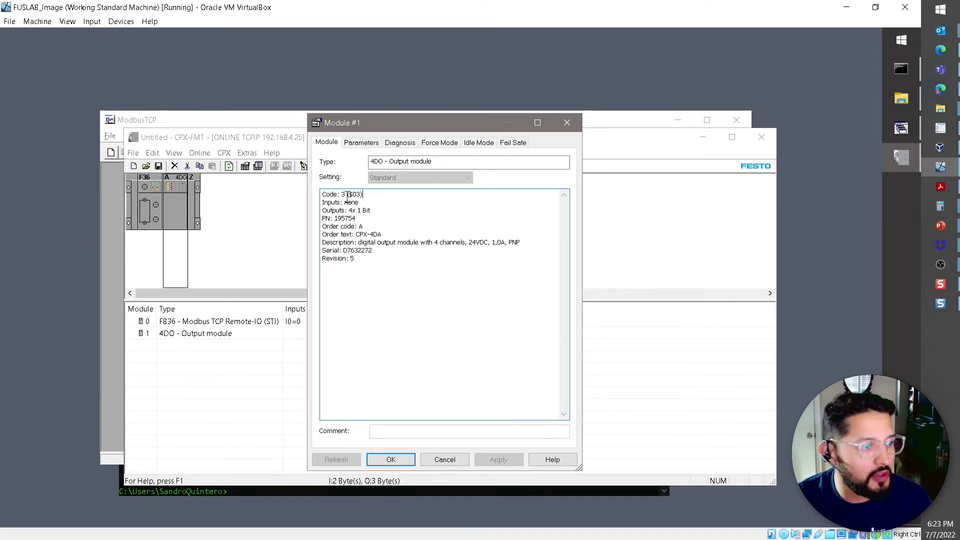
click(448, 462)
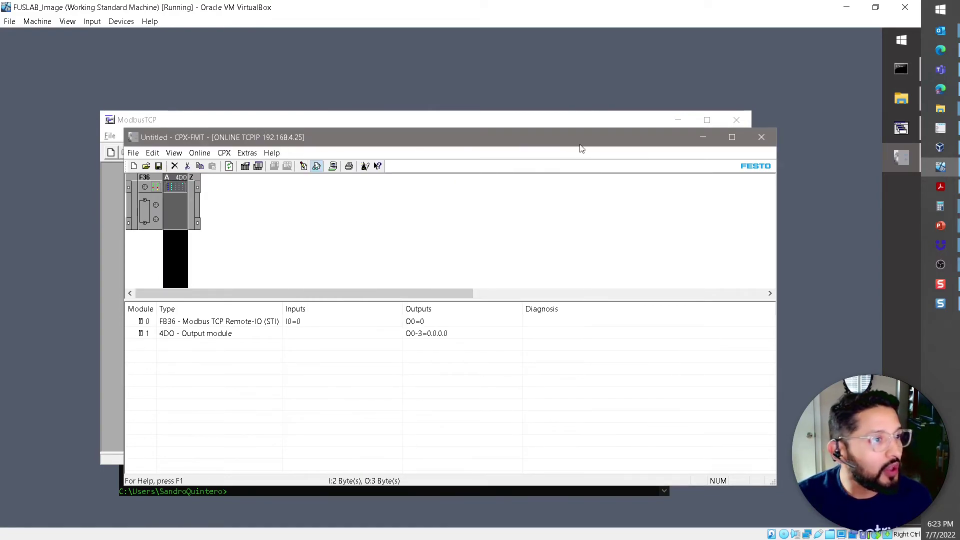
Reconnect the ModbusTCP client to 192.168.4.25 and read 10 holding registers starting at address 45392
click(373, 119)
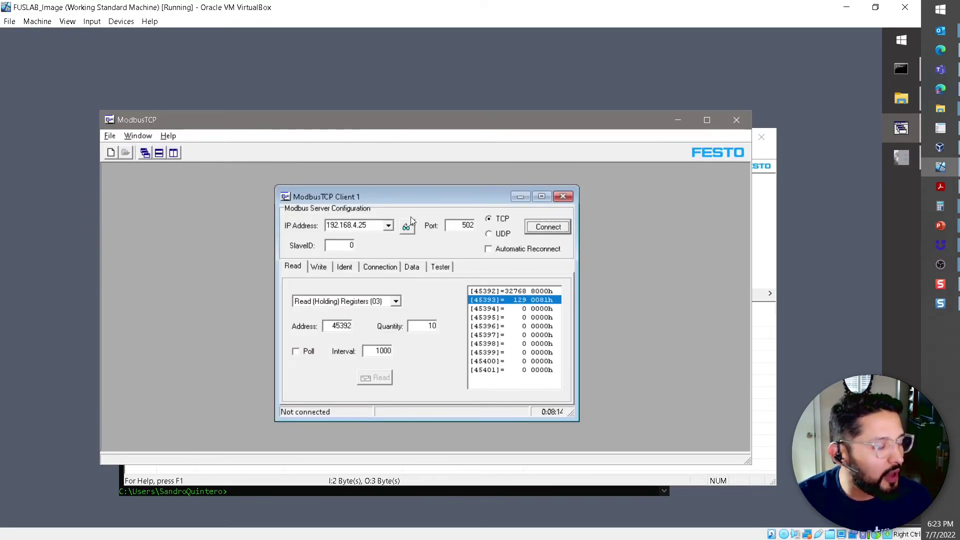
click(554, 230)
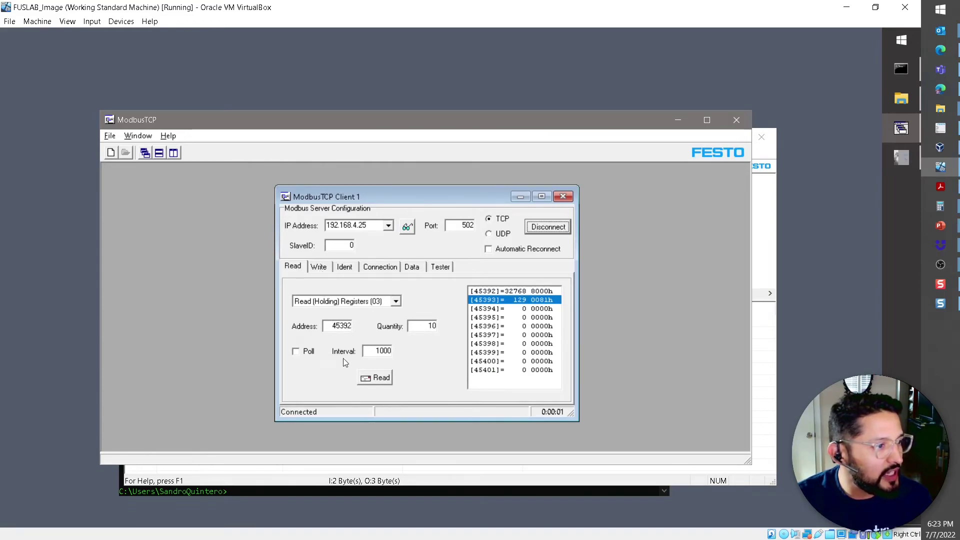
click(373, 379)
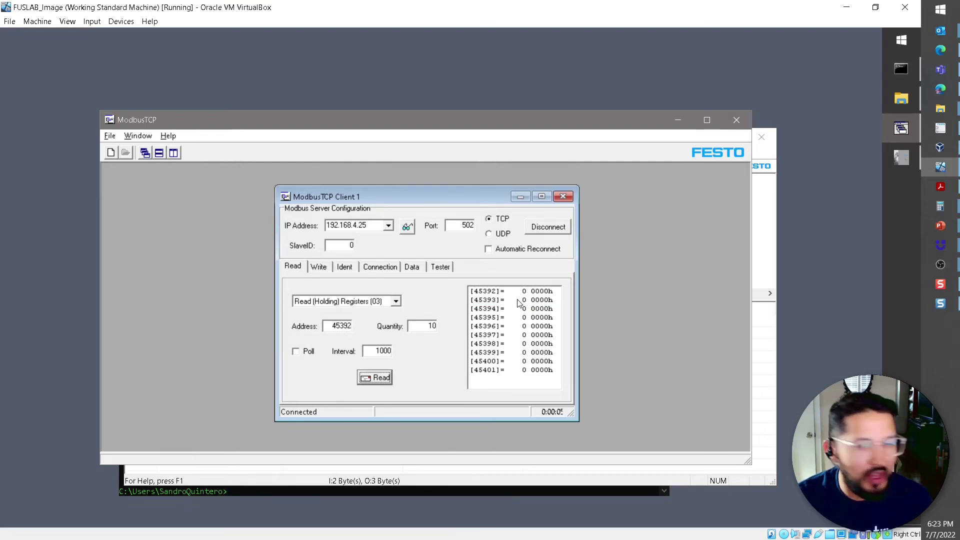
Write 49184 to single register 40001 and reread the 10 holding registers from address 45392
click(319, 268)
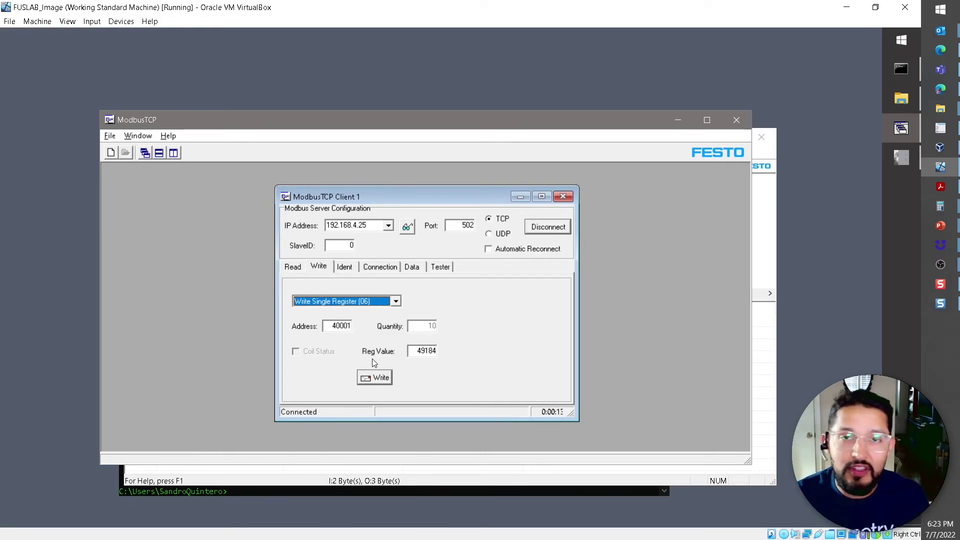
click(380, 384)
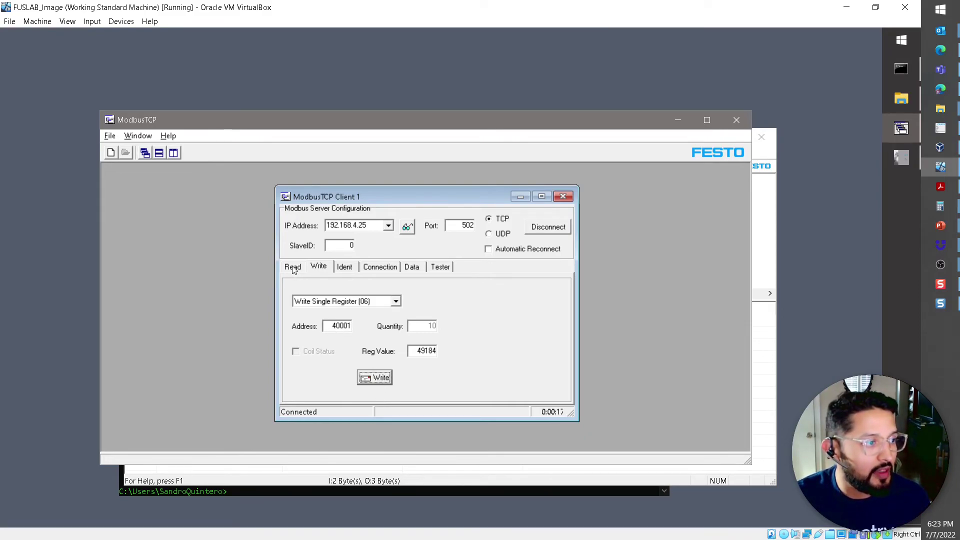
key(ctrl+shift+Tab)
click(384, 378)
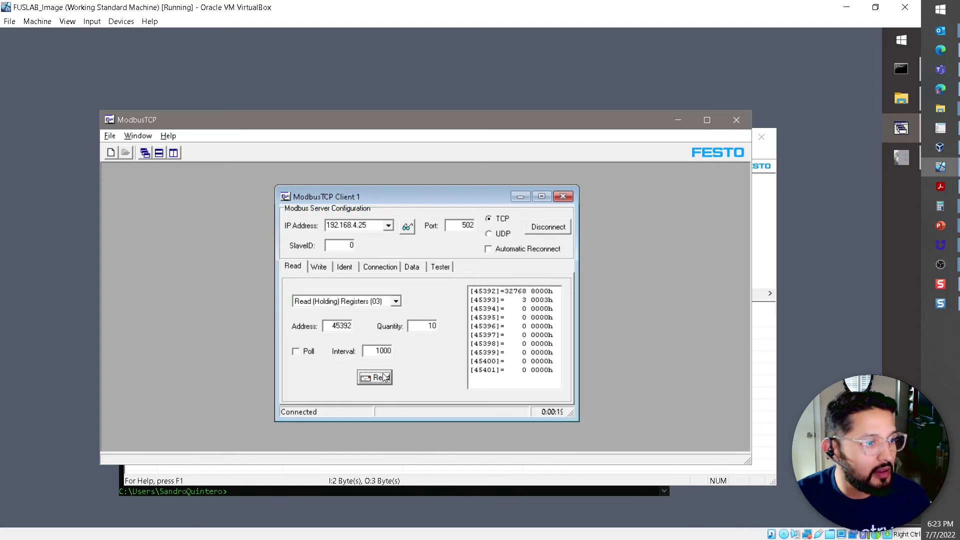
Inspect the values of registers 45393 and 45392 and disconnect the ModbusTCP client
click(529, 300)
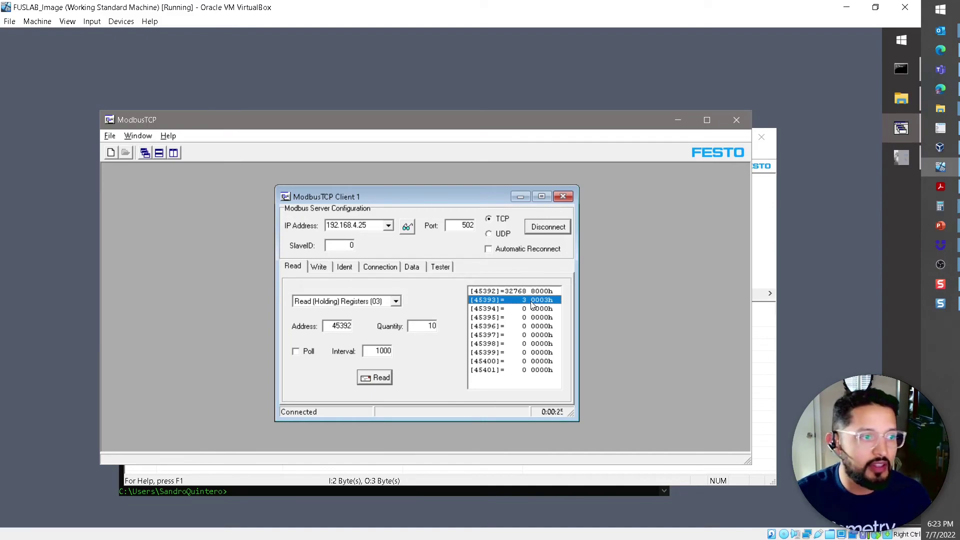
click(543, 292)
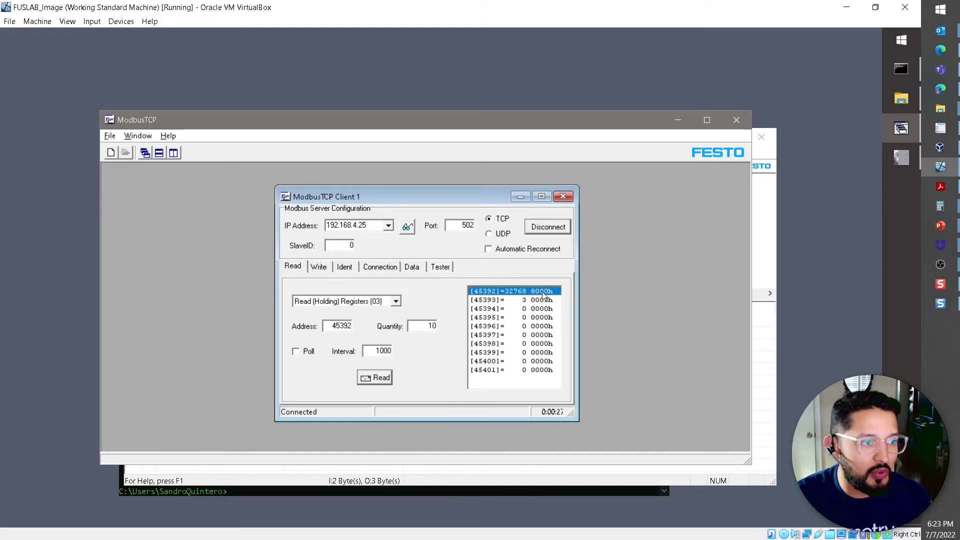
click(532, 302)
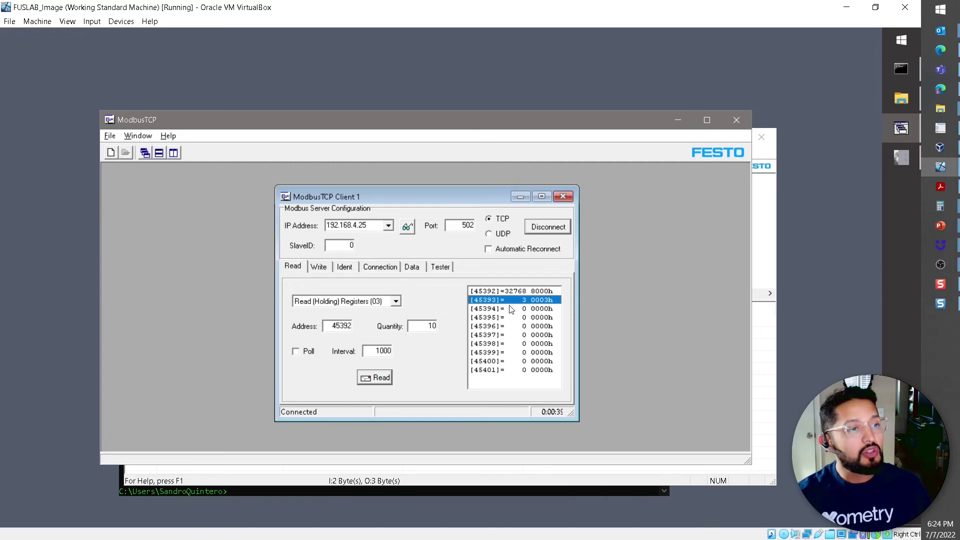
click(544, 226)
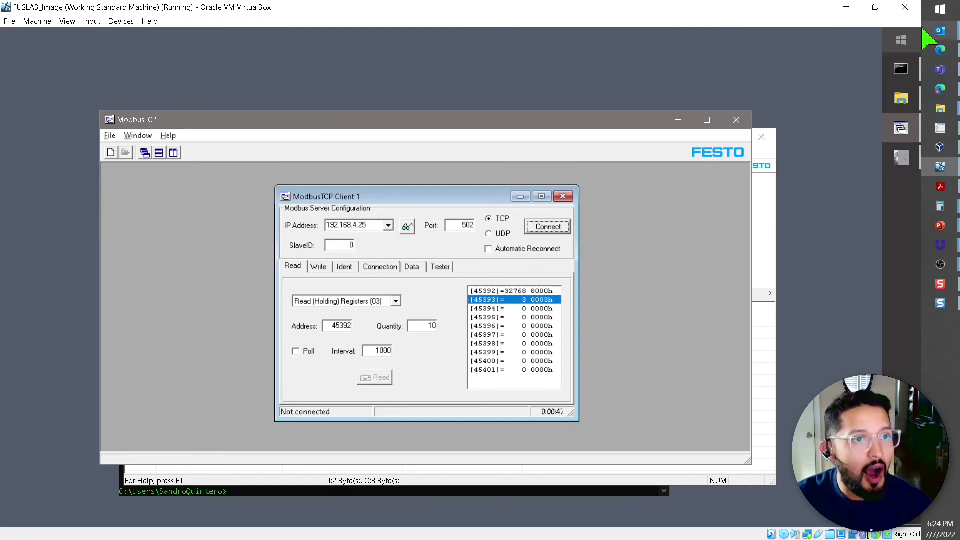
Switch to the CPX-SYS manual in Edge, review section B.2.9 Module data and go to its "System manual" cover page
click(940, 50)
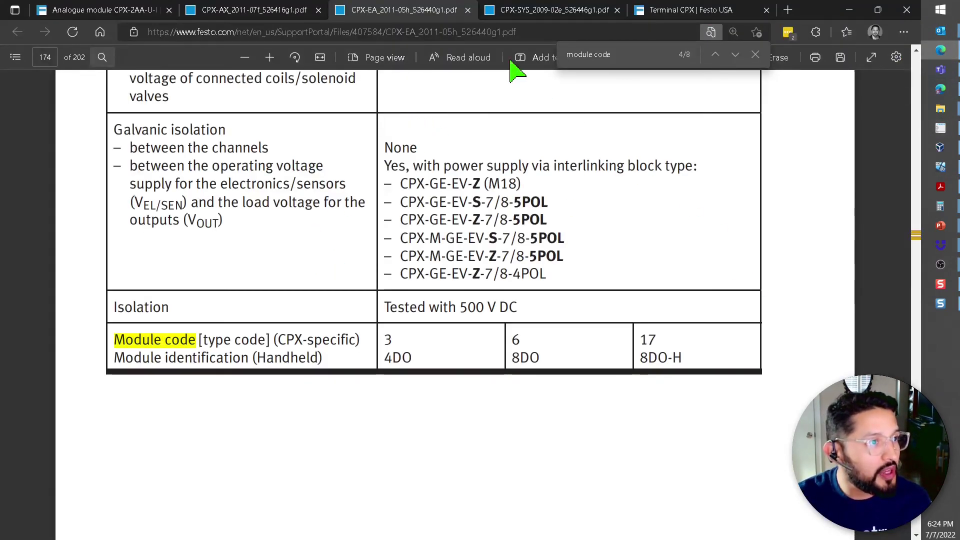
click(550, 10)
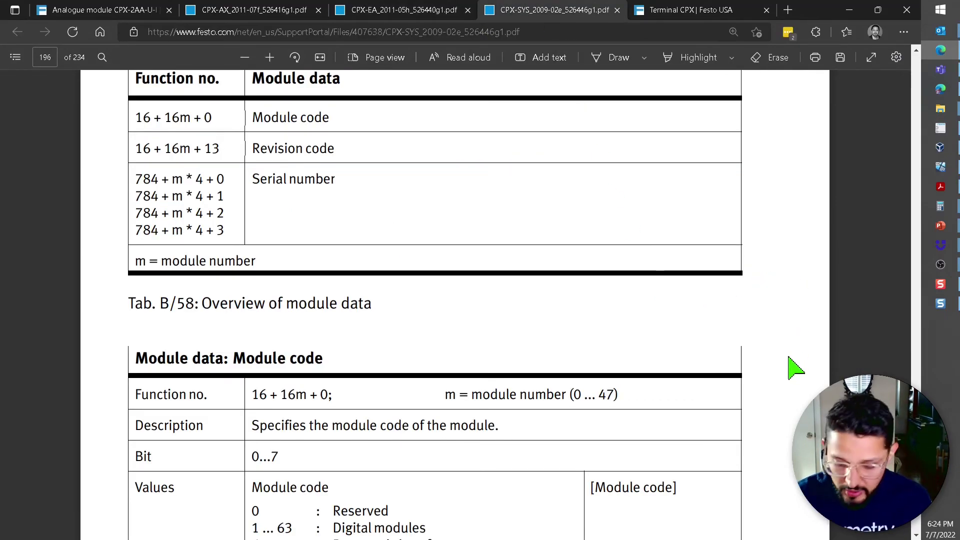
ctrl+scroll(793, 369, down, 3)
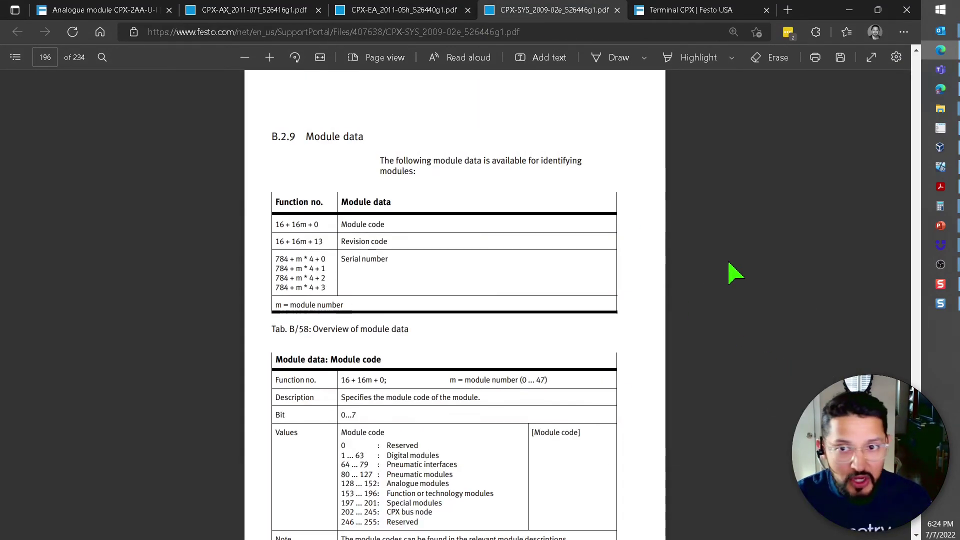
key(Home)
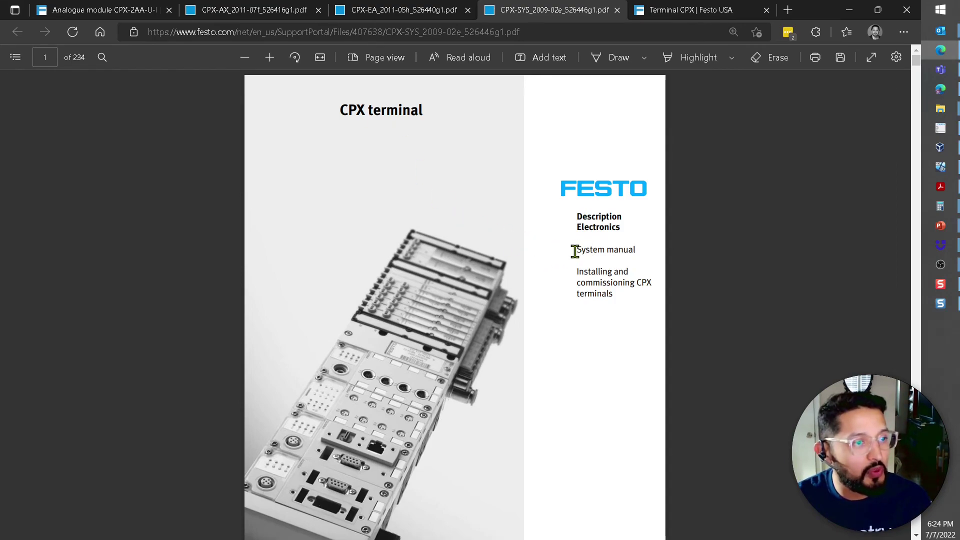
drag(576, 250, 641, 248)
click(657, 266)
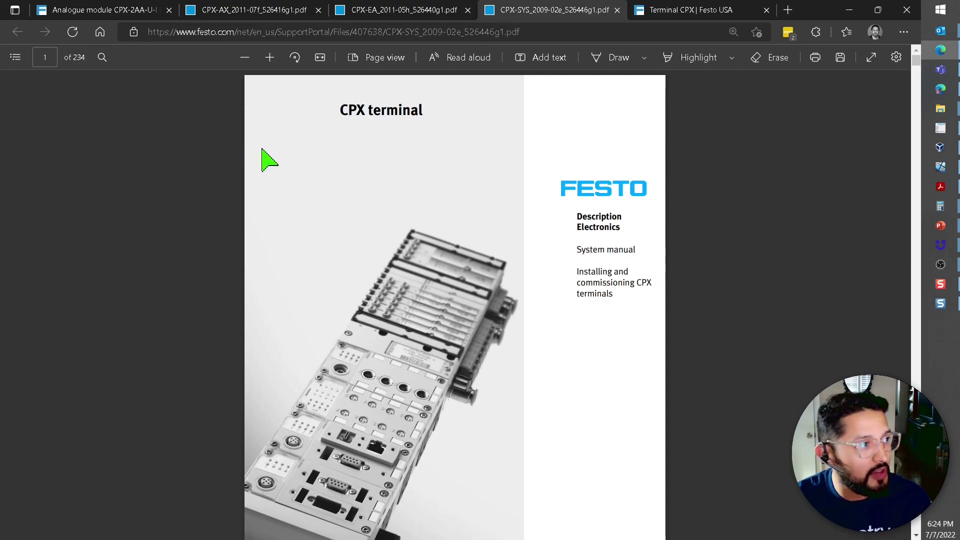
Show the cover page of the CPX-EA manual and highlight its "I/O modules and Connection blocks" title text
click(398, 13)
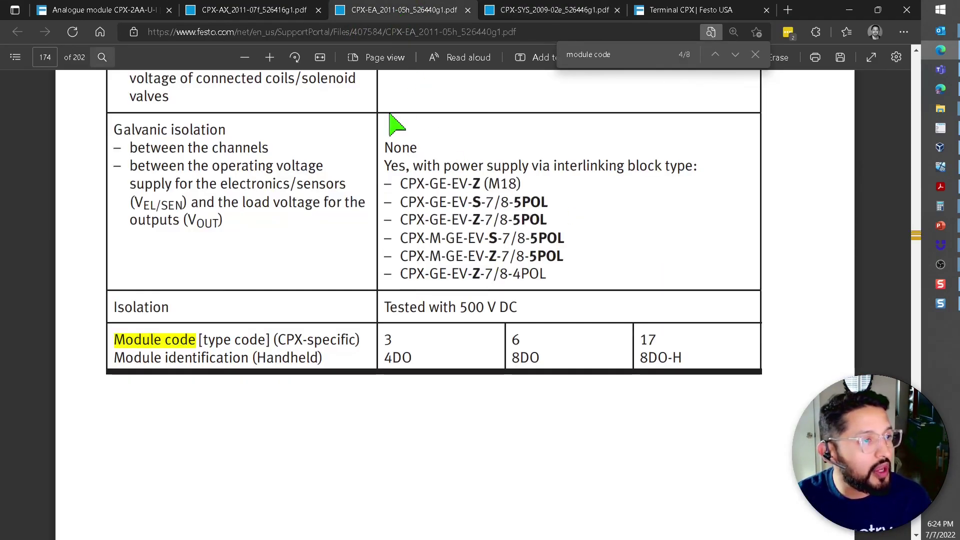
key(Home)
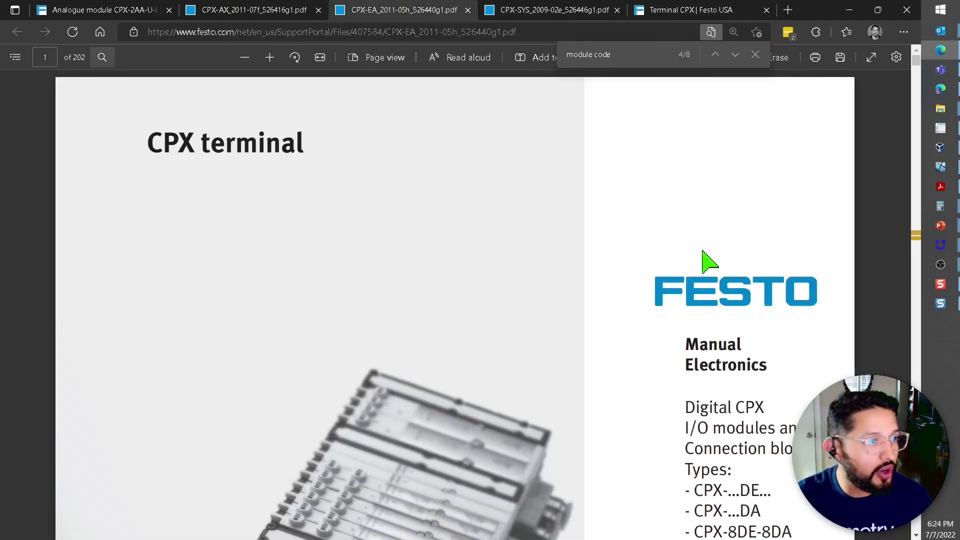
scroll(535, 232, down, 3)
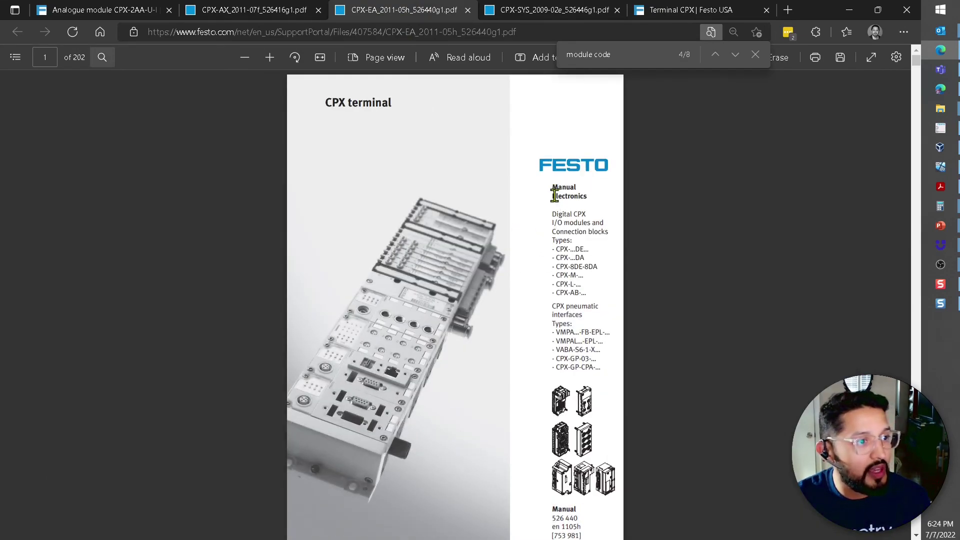
drag(550, 226, 609, 229)
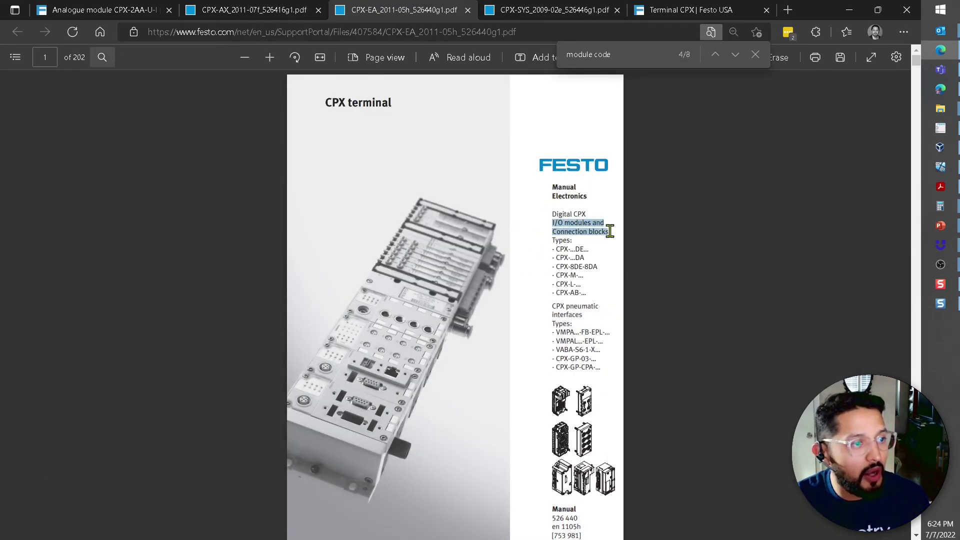
Show the cover page of the CPX-AX analogue modules manual and switch to the CPX-FB36 manual in Acrobat Reader
click(228, 14)
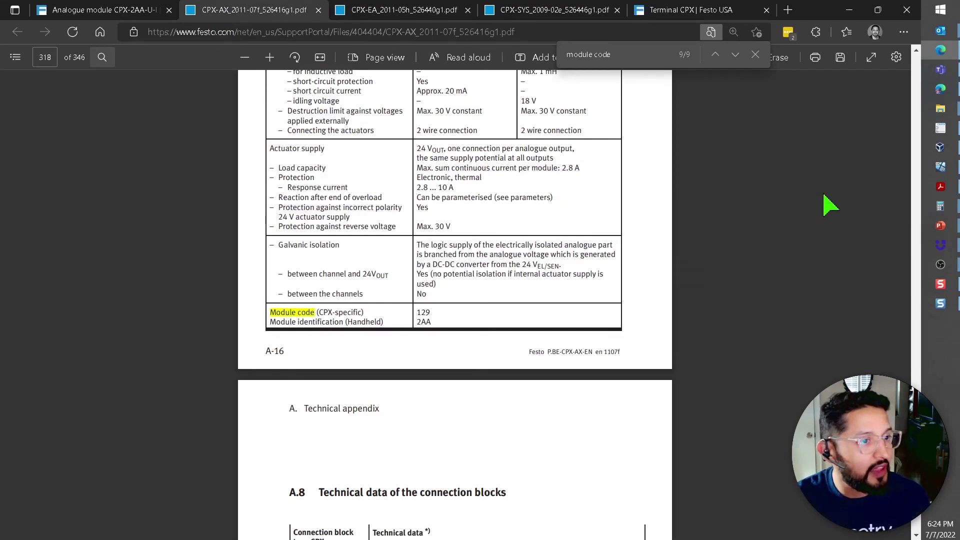
key(Home)
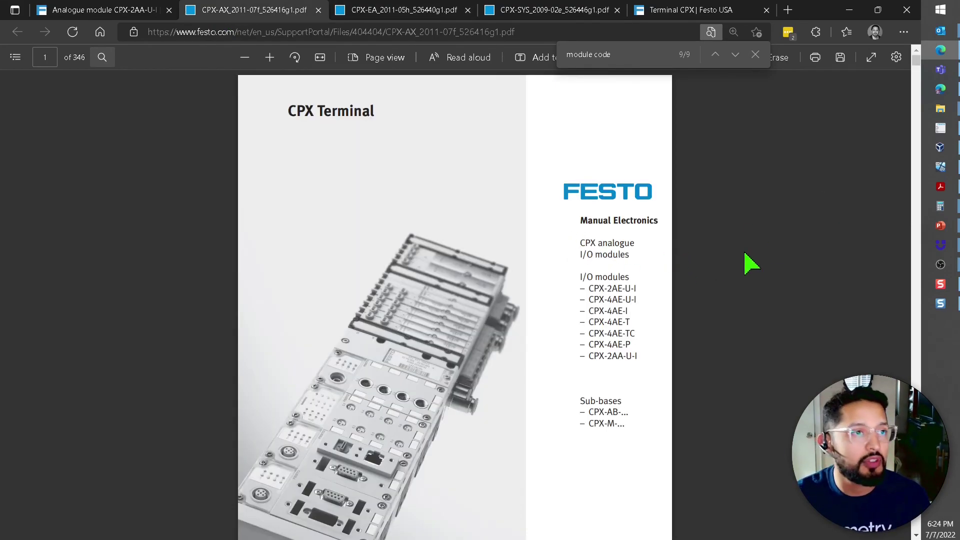
click(940, 186)
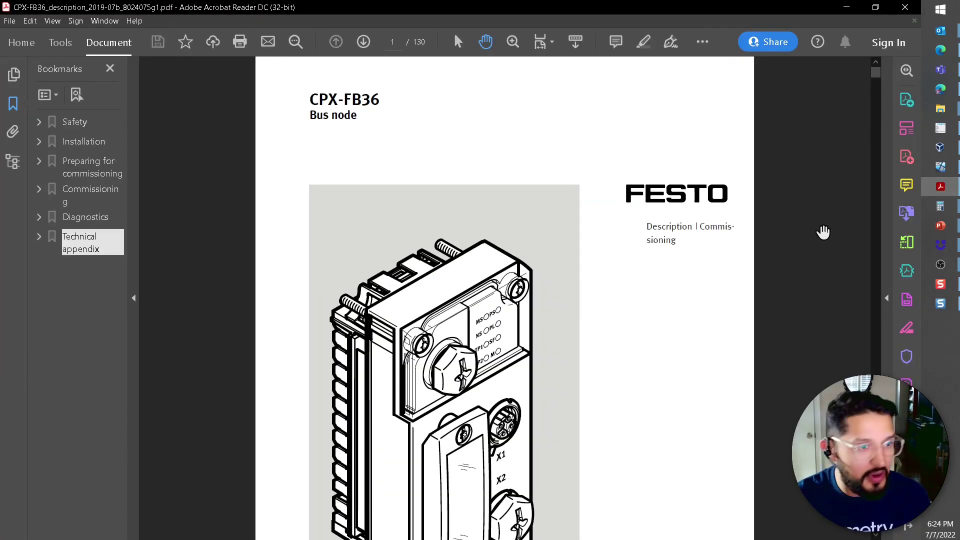